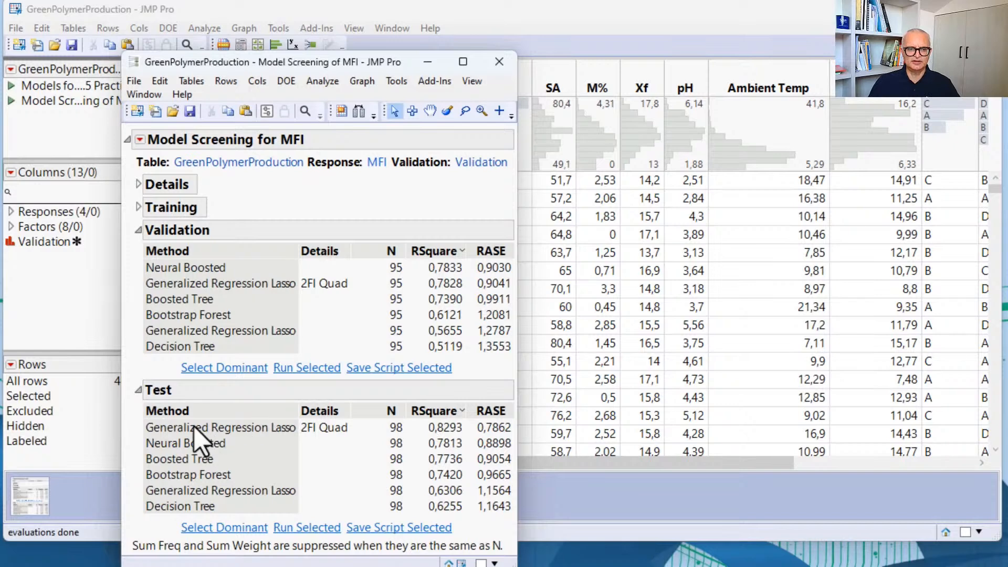
# Step: Select the dominant method in the Test results, run the Generalized Regression Lasso 2FI Quad model, and review its parameter estimates
pyautogui.click(236, 528)
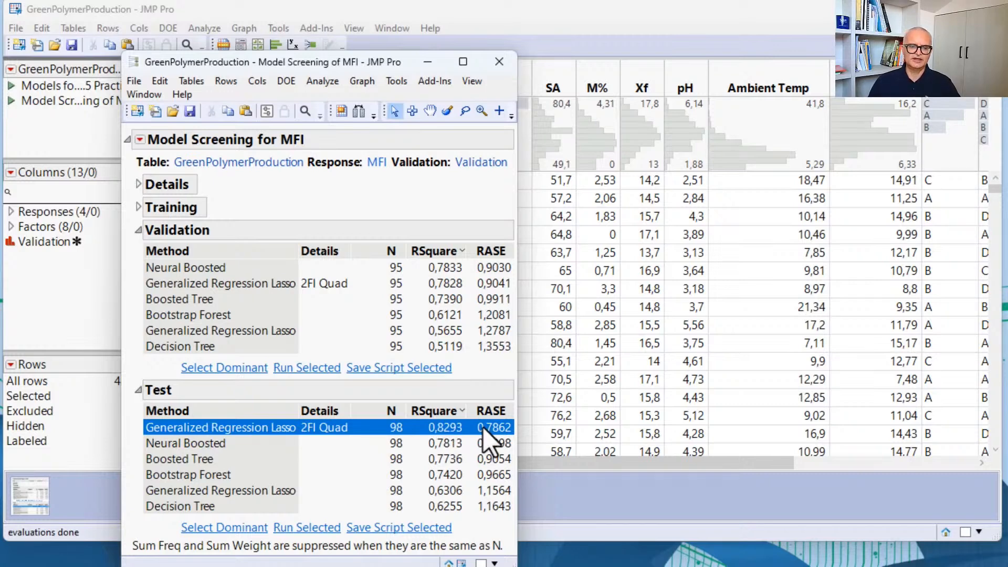
pyautogui.click(310, 531)
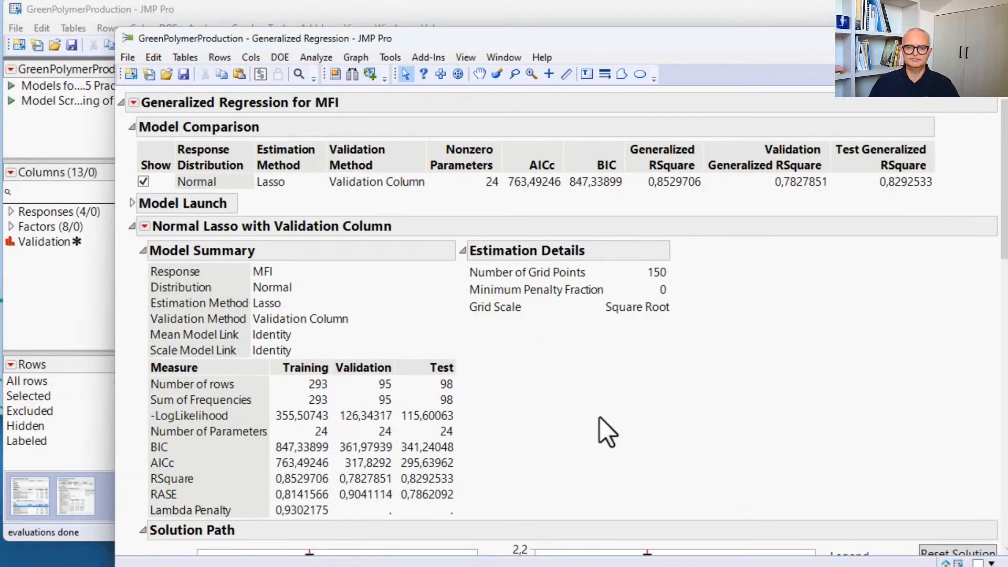
pyautogui.scroll(-8, 600, 417)
pyautogui.scroll(-3, 600, 417)
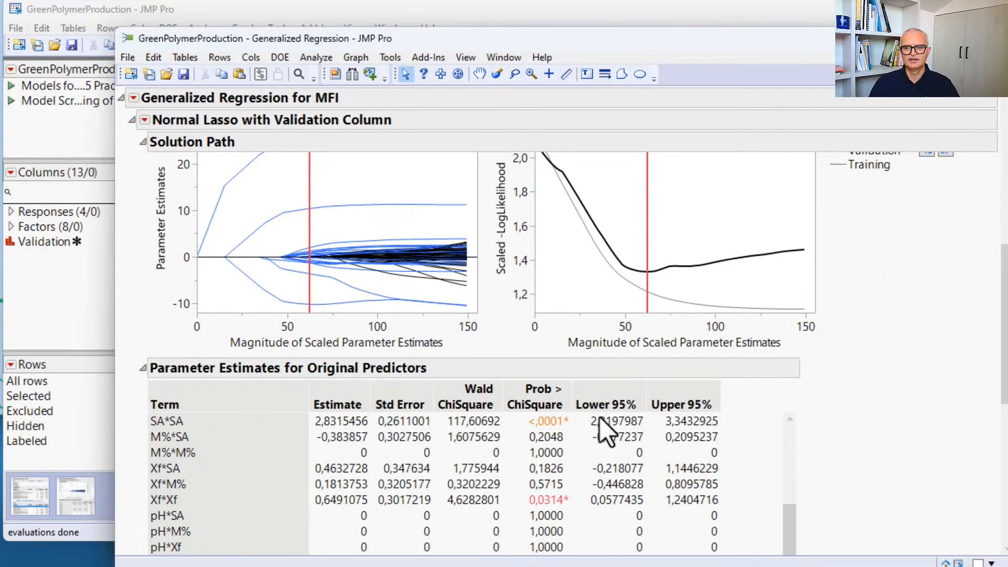
pyautogui.scroll(-8, 935, 452)
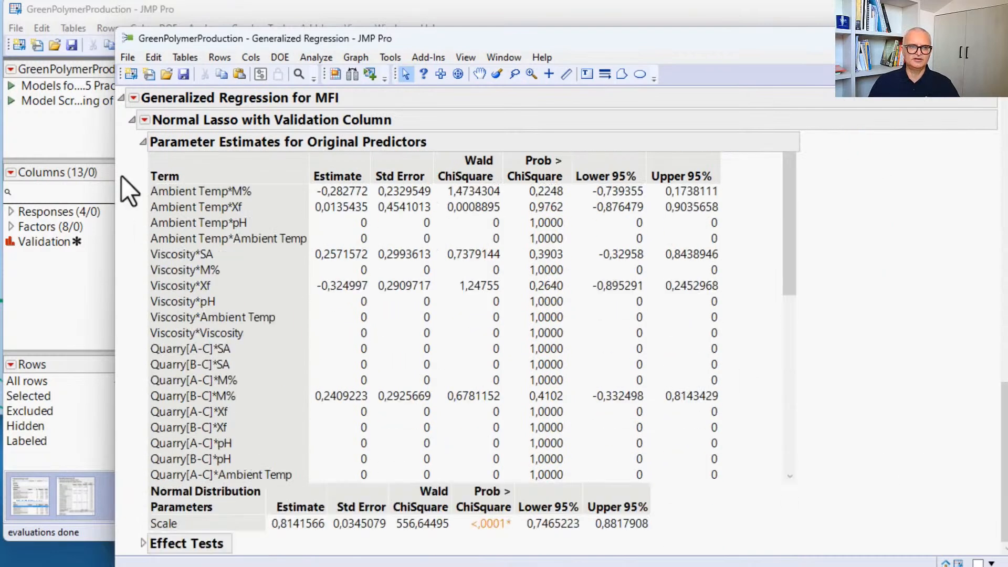
# Step: Add the Prediction Profiler to the Normal Lasso with Validation Column report
pyautogui.click(145, 120)
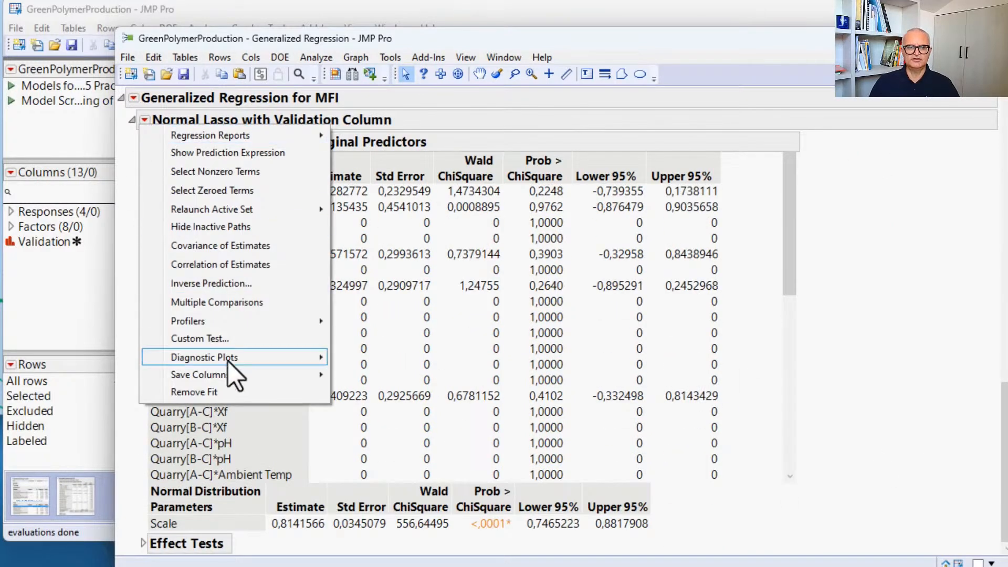
pyautogui.moveTo(263, 321)
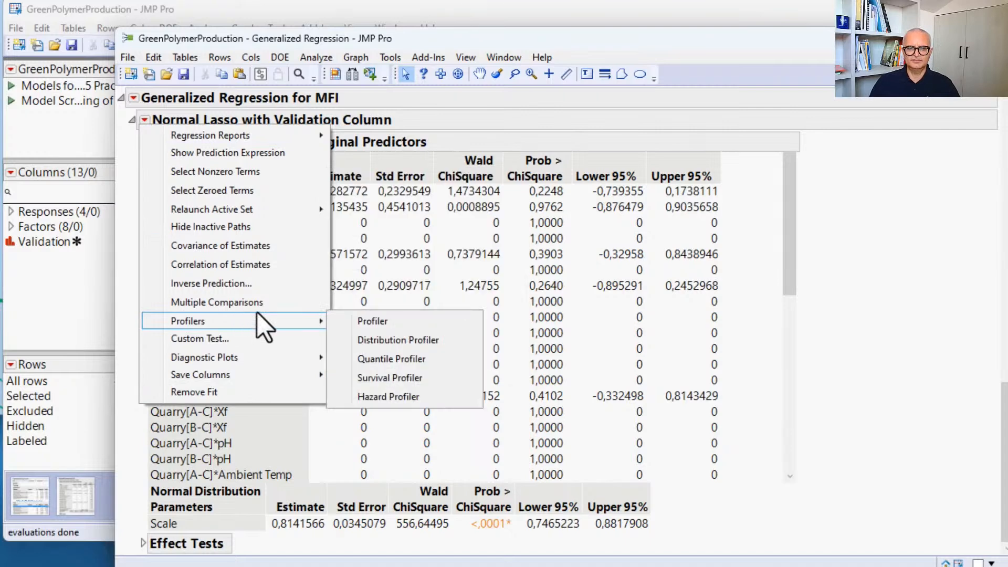
pyautogui.click(386, 316)
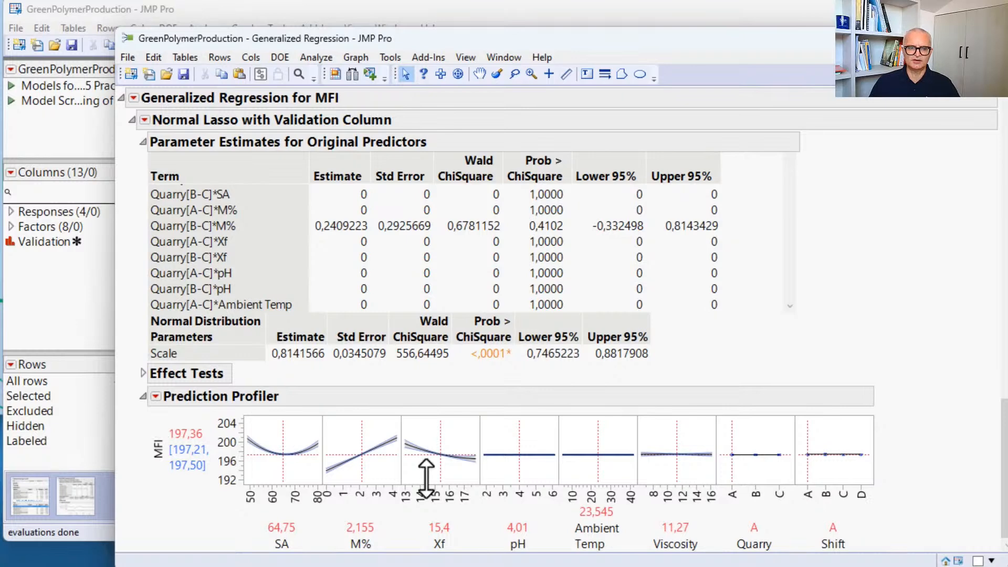
# Step: Publish the Normal Lasso model's prediction formula for MFI to the Formula Depot
pyautogui.click(144, 120)
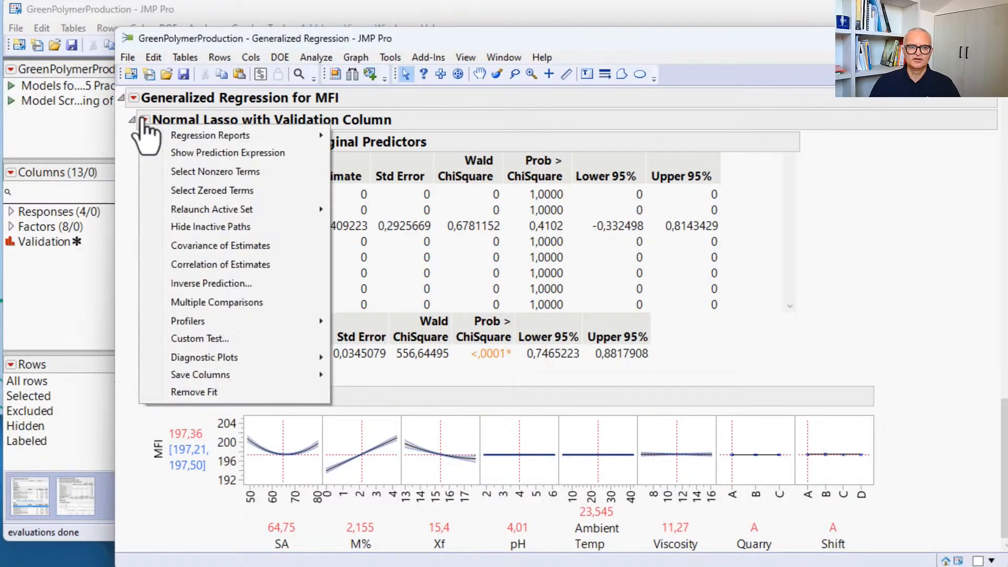
pyautogui.moveTo(254, 375)
pyautogui.click(415, 375)
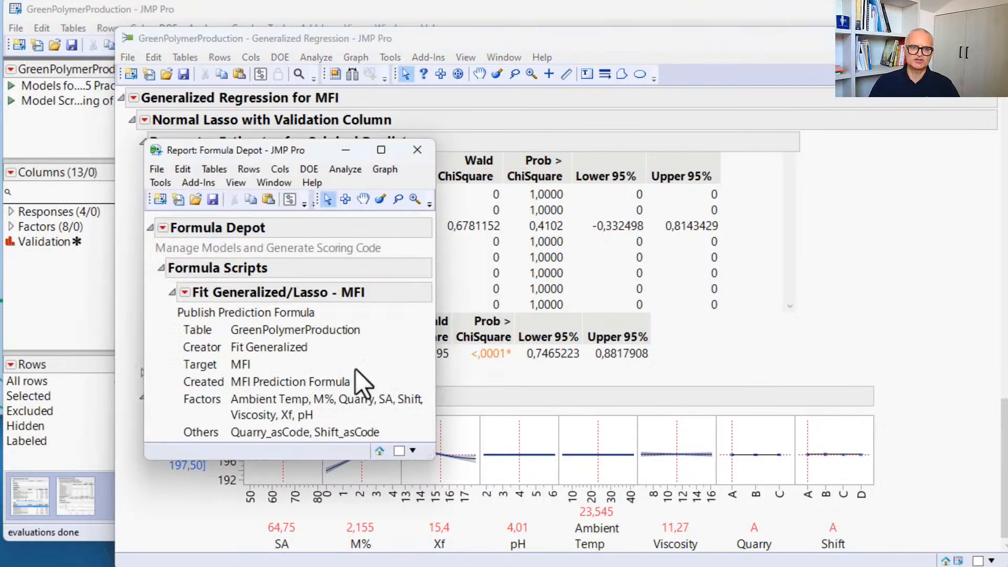
# Step: Generate Python code for the Fit Generalized/Lasso - MFI formula and look through its input and output metadata functions
pyautogui.click(185, 293)
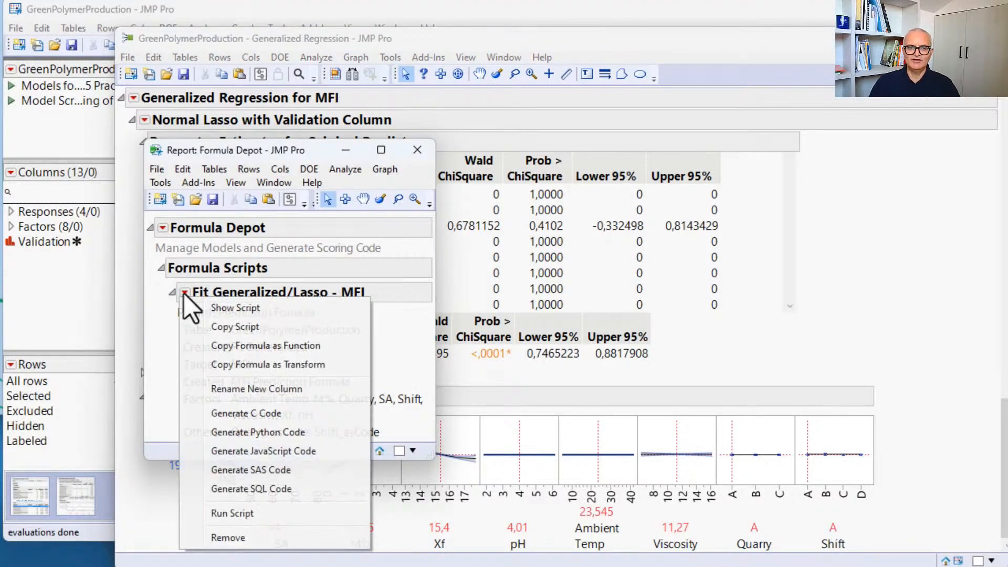
pyautogui.click(273, 433)
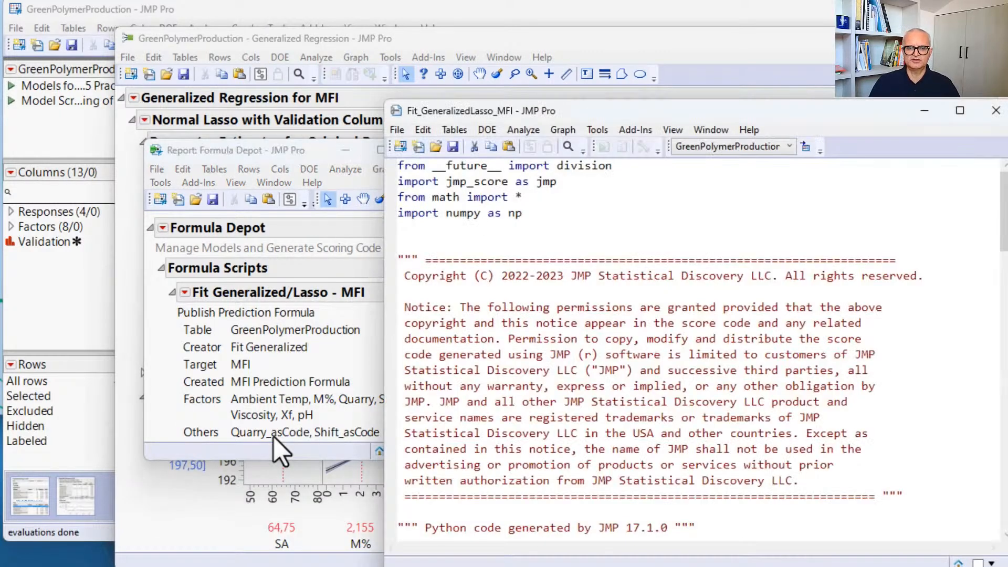
pyautogui.scroll(-1, 602, 420)
pyautogui.scroll(-7, 602, 420)
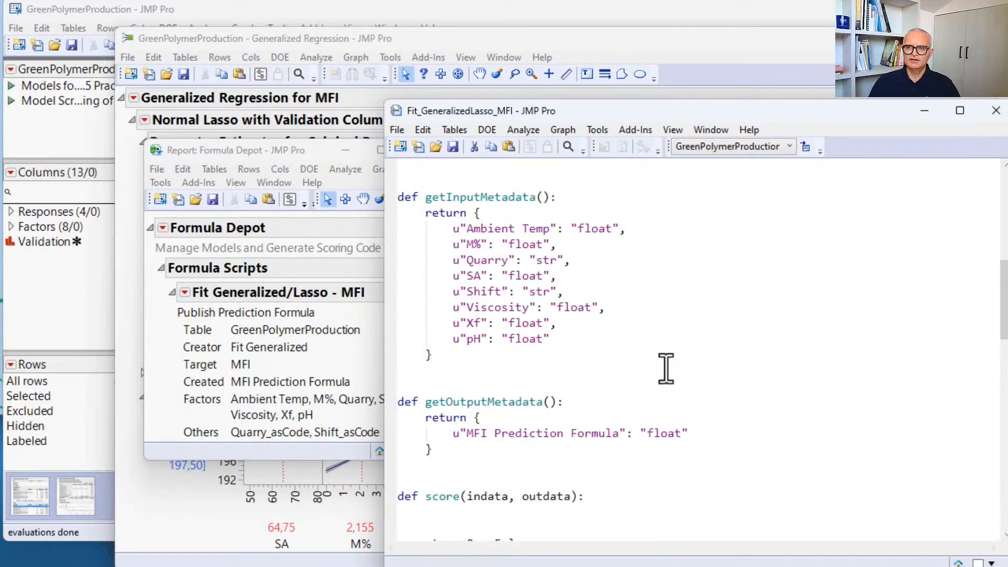
# Step: Close the Python code without saving, along with the Formula Depot, Generalized Regression and Model Screening reports
pyautogui.click(996, 110)
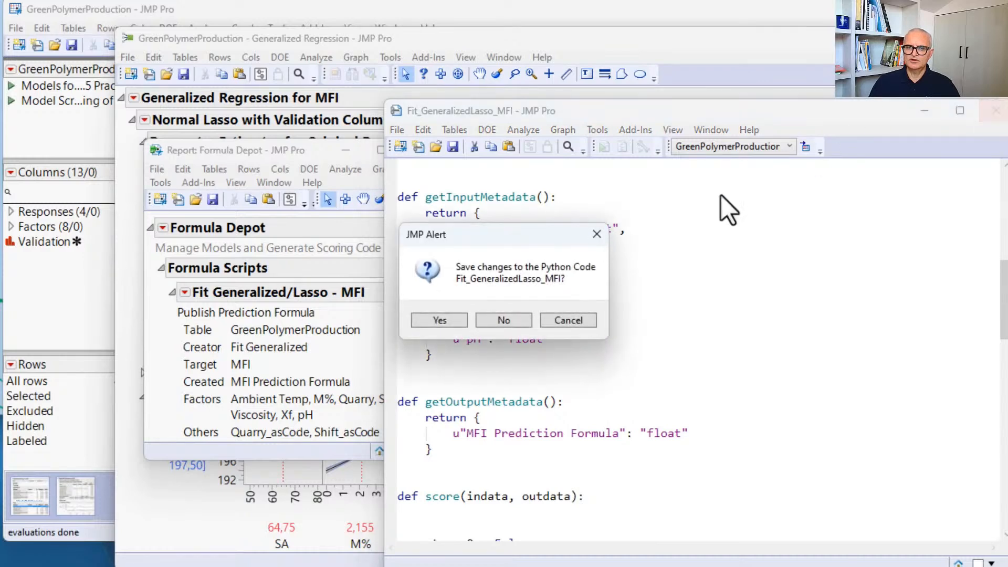
pyautogui.click(504, 321)
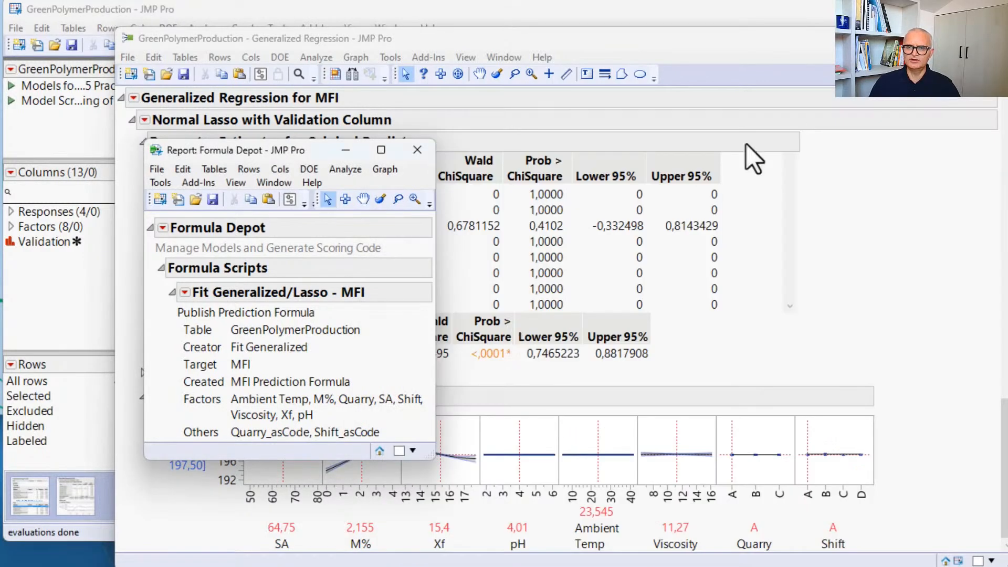
pyautogui.click(418, 150)
pyautogui.click(995, 38)
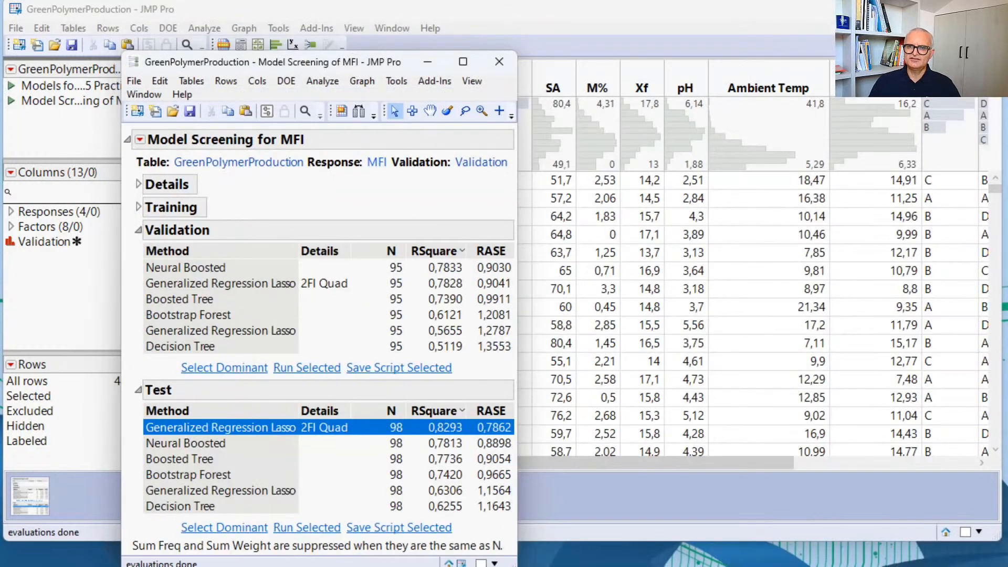
pyautogui.moveTo(176, 58); pyautogui.dragTo(144, 93)
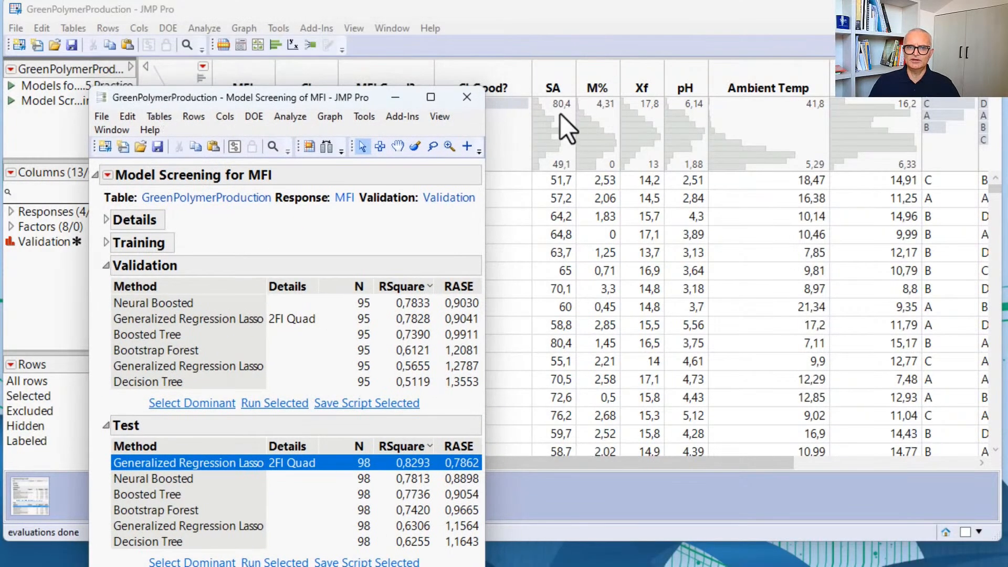
pyautogui.click(467, 96)
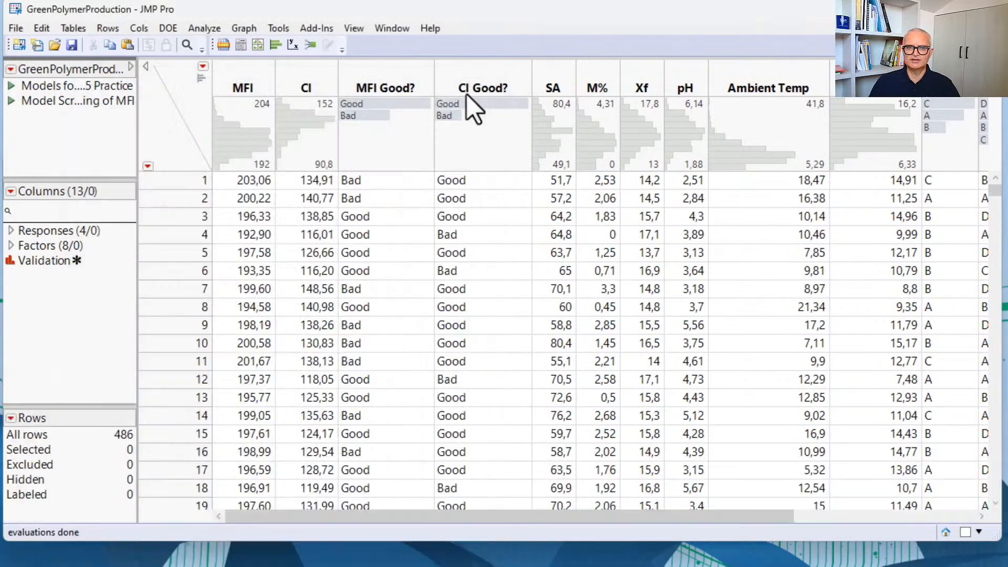
# Step: Start a Neural predictive model with MFI as the Y response
pyautogui.click(201, 28)
pyautogui.moveTo(250, 156)
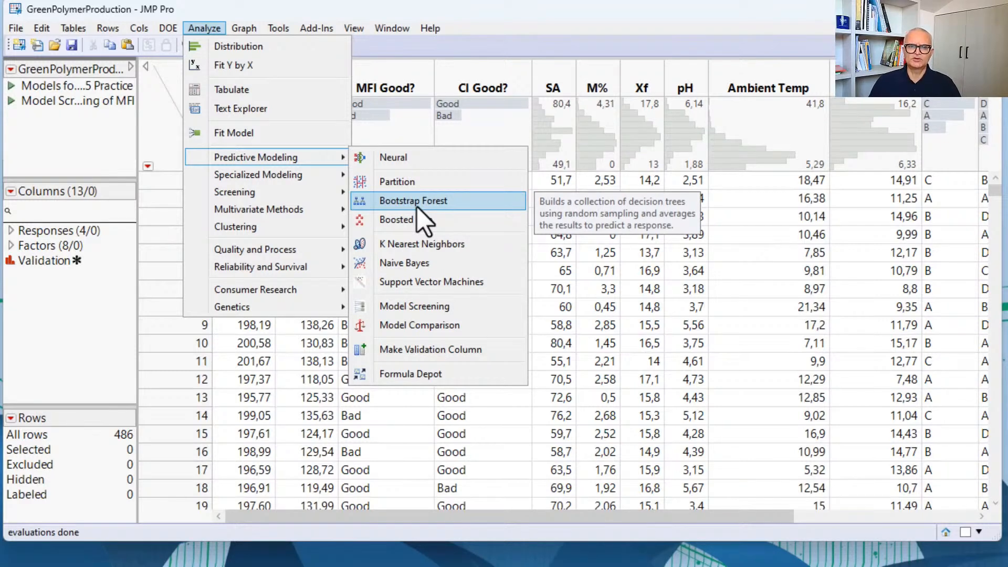
pyautogui.click(402, 156)
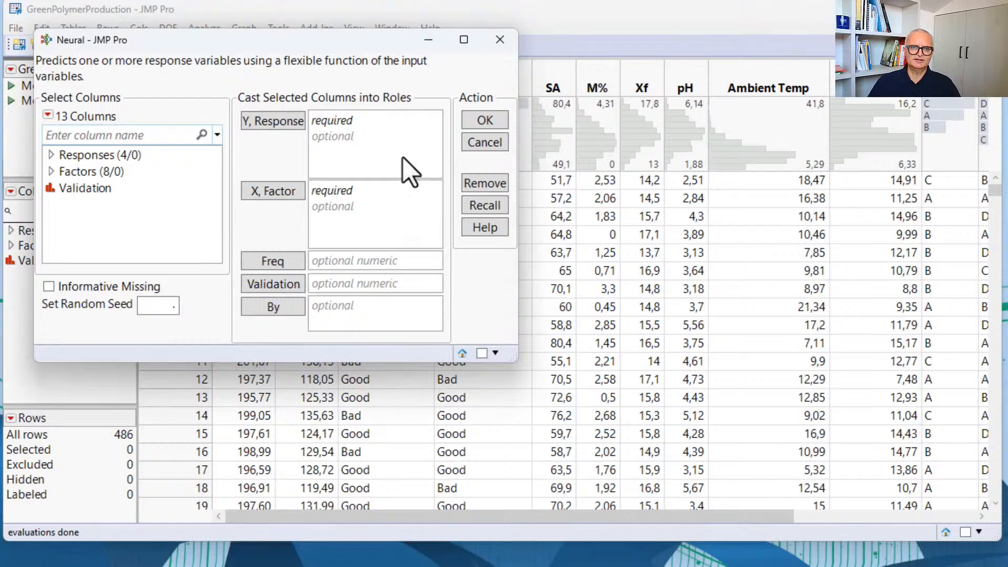
pyautogui.click(50, 155)
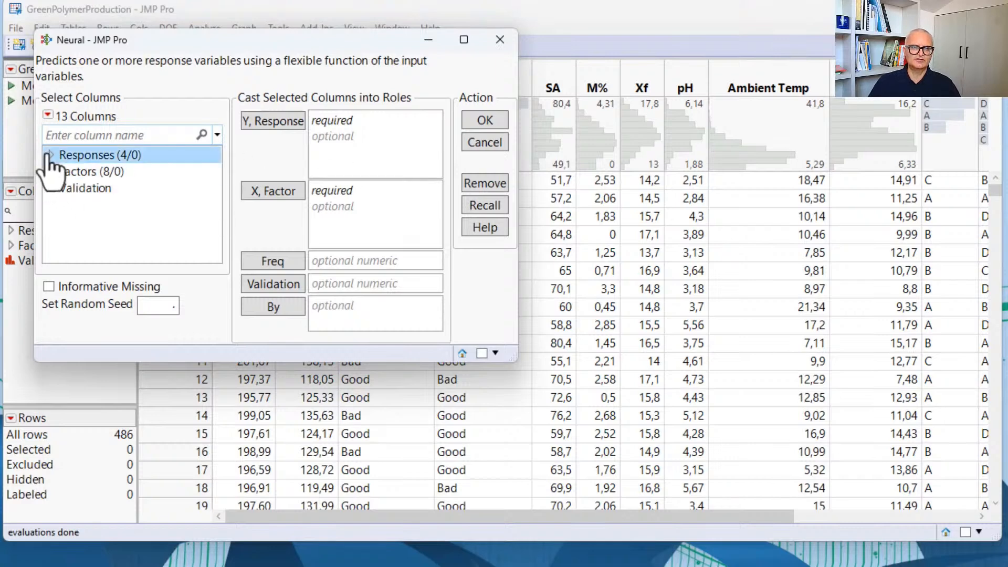
pyautogui.click(98, 171)
pyautogui.click(276, 122)
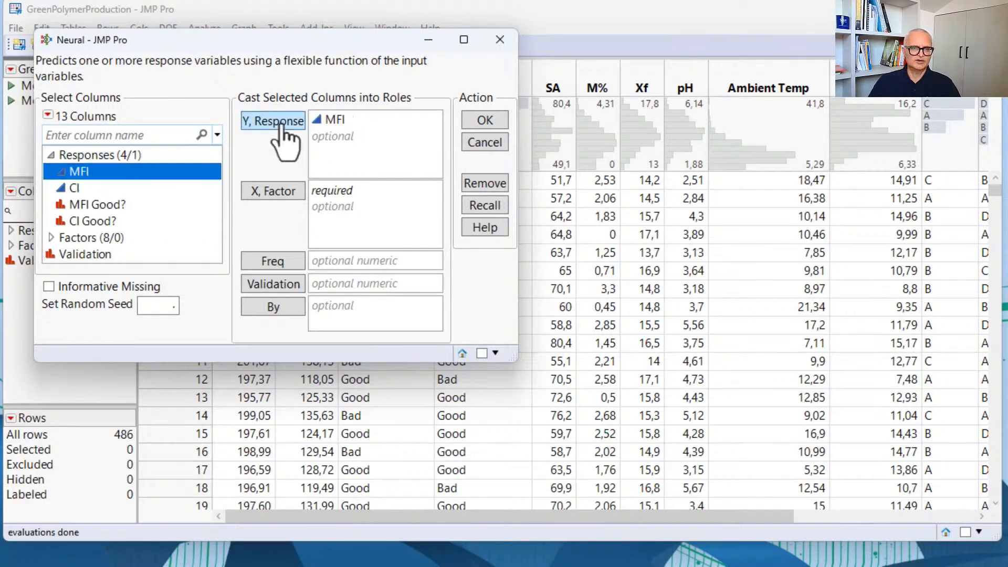
# Step: Assign the Factors group as X and Validation as the validation column, then fit the neural network with three first-layer TanH nodes
pyautogui.click(108, 239)
pyautogui.click(256, 193)
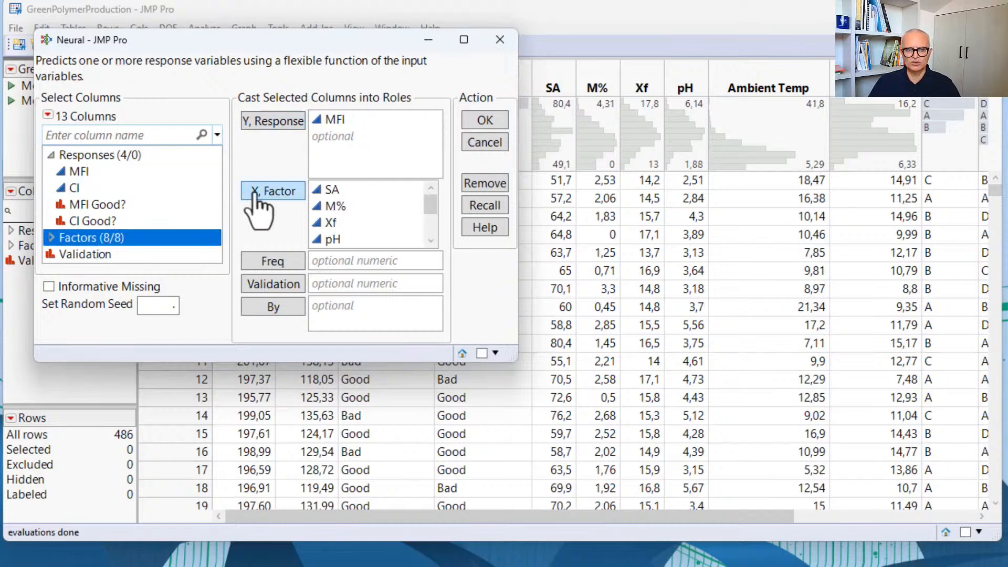
pyautogui.click(101, 256)
pyautogui.click(275, 284)
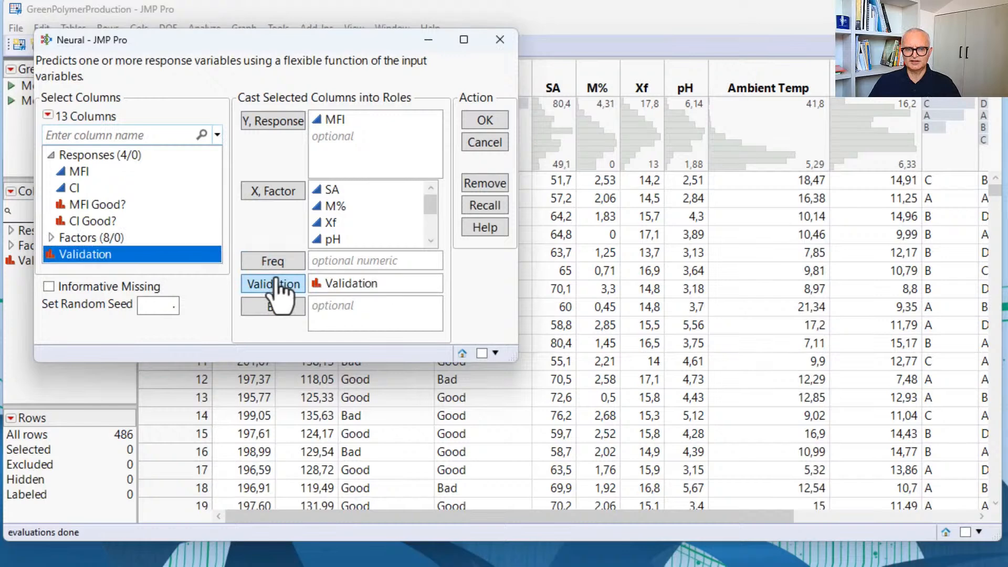
pyautogui.click(488, 122)
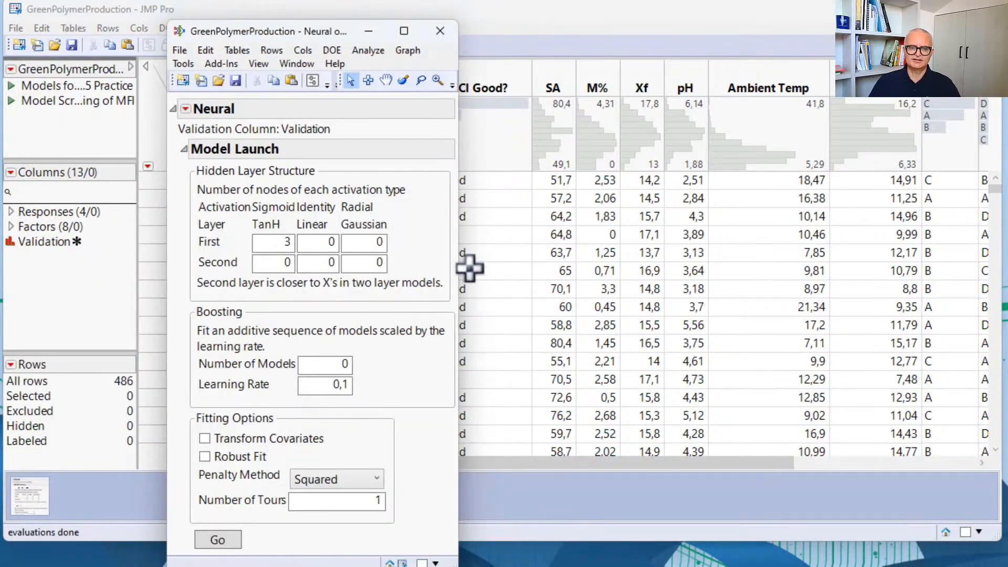
pyautogui.click(218, 541)
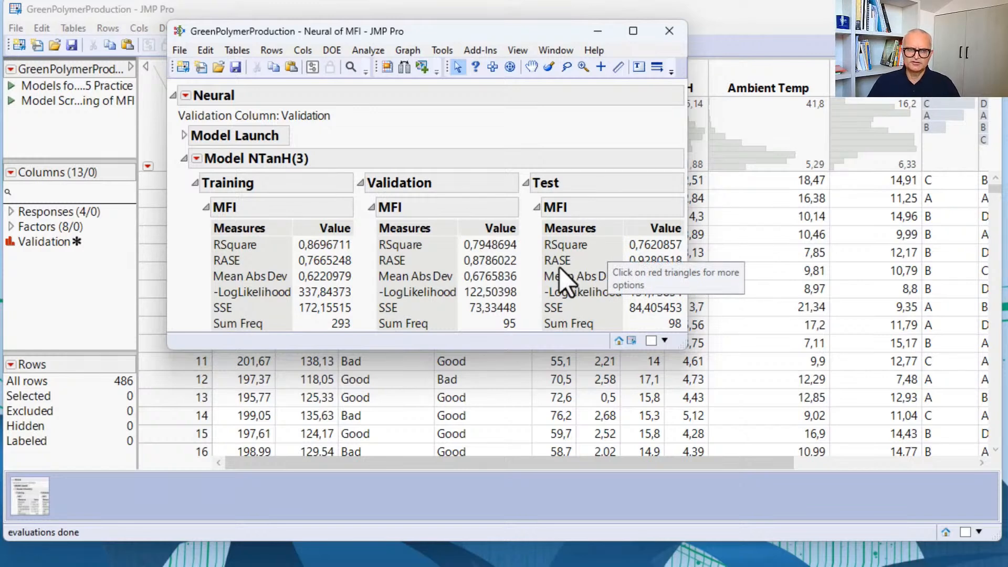
# Step: Return to the GreenPolymerProduction table and start a Bootstrap Forest model with MFI as the Y response
pyautogui.click(144, 11)
pyautogui.click(206, 28)
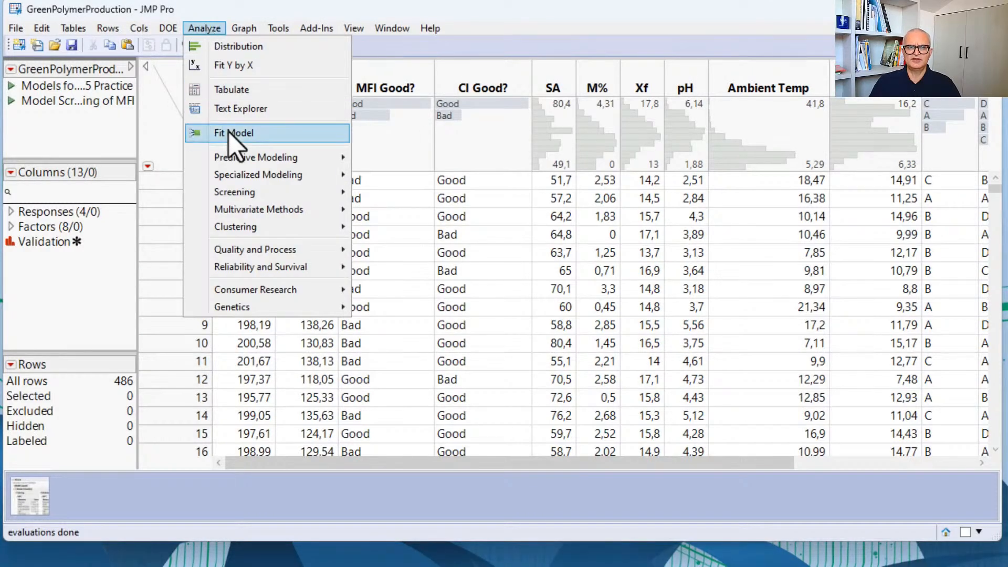
pyautogui.moveTo(248, 156)
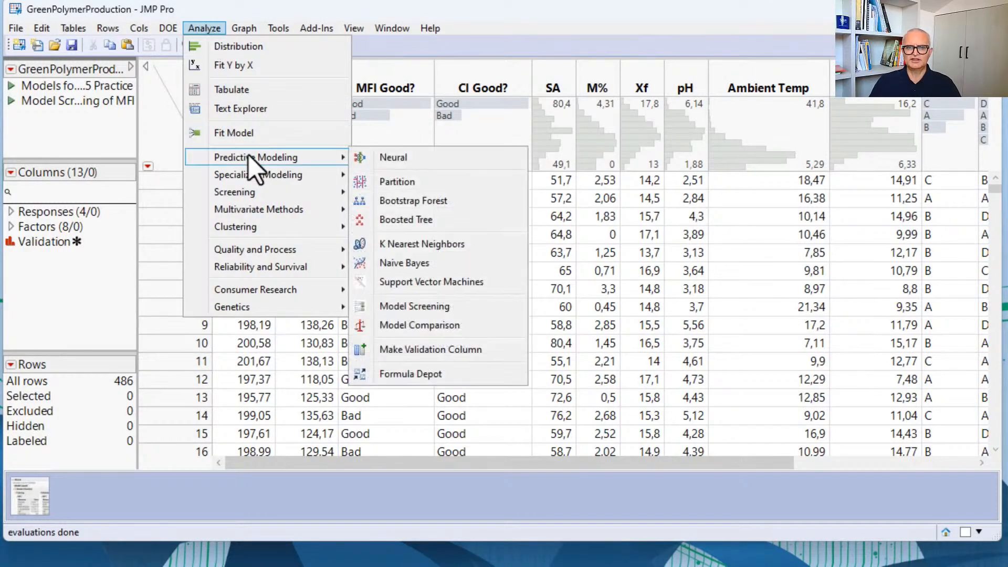
pyautogui.click(415, 204)
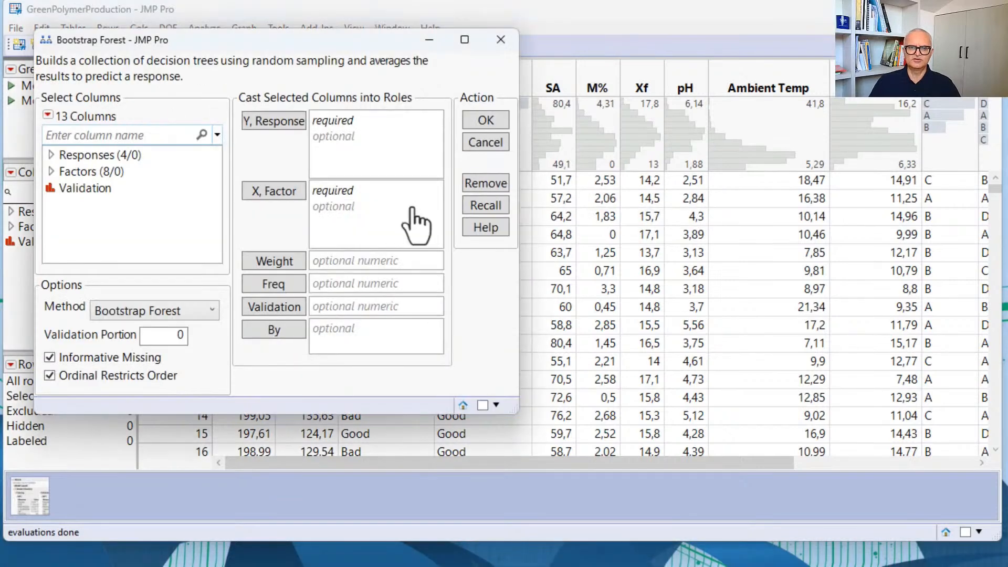
pyautogui.click(51, 156)
pyautogui.click(76, 172)
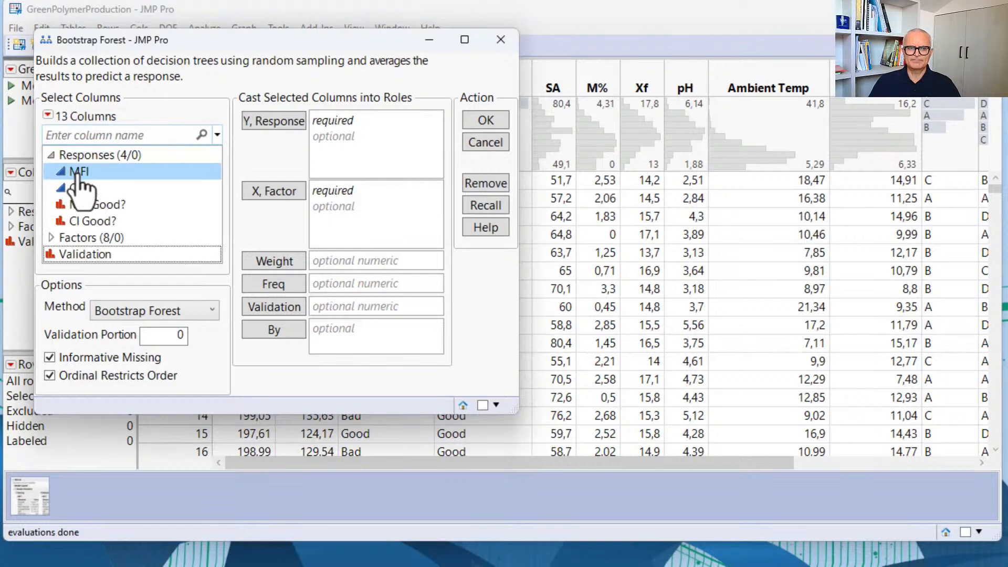
pyautogui.click(275, 126)
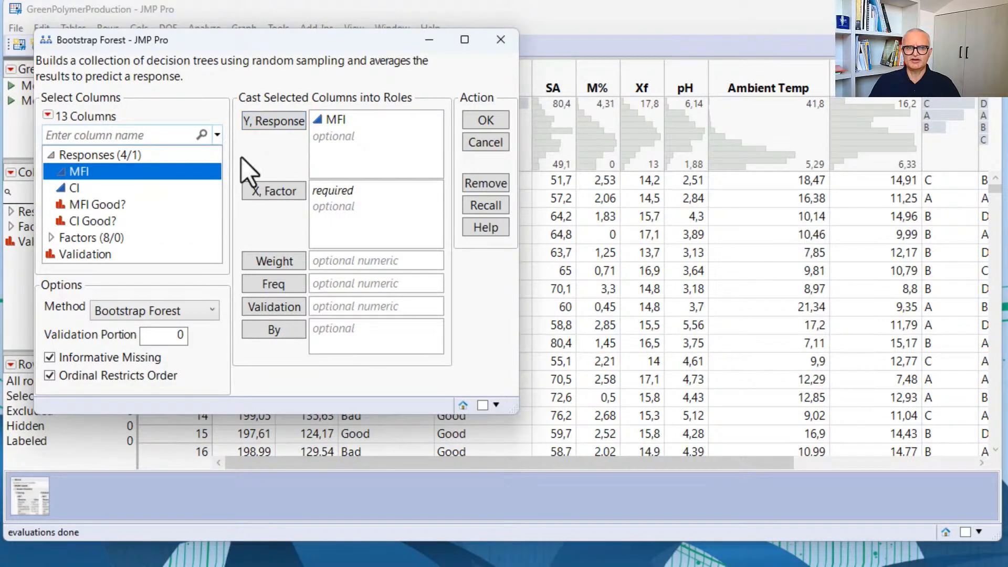
# Step: Assign the Factors group as X and Validation as the validation column, then run the forest with the default 100 trees
pyautogui.click(92, 238)
pyautogui.click(274, 191)
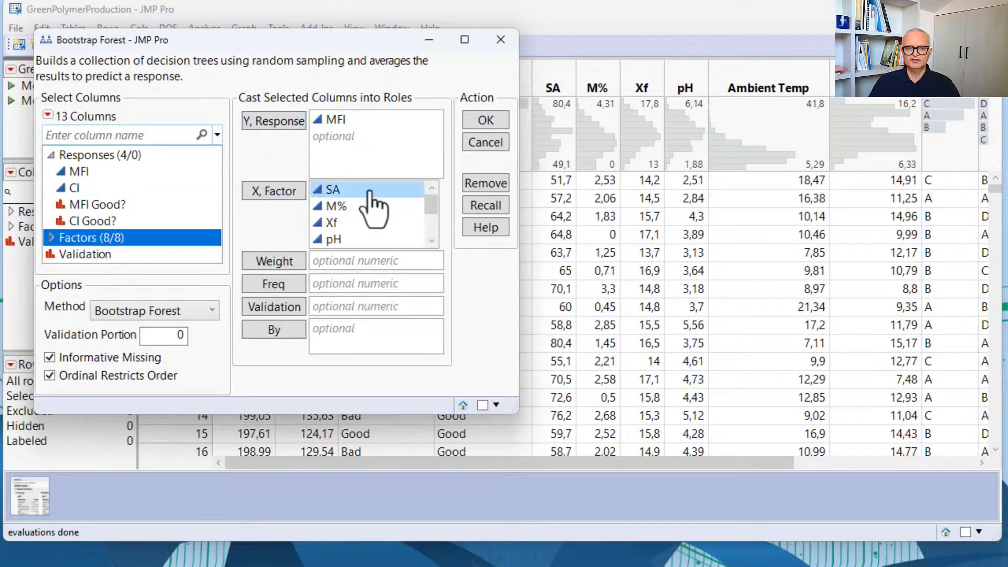
pyautogui.scroll(-1, 371, 205)
pyautogui.click(126, 255)
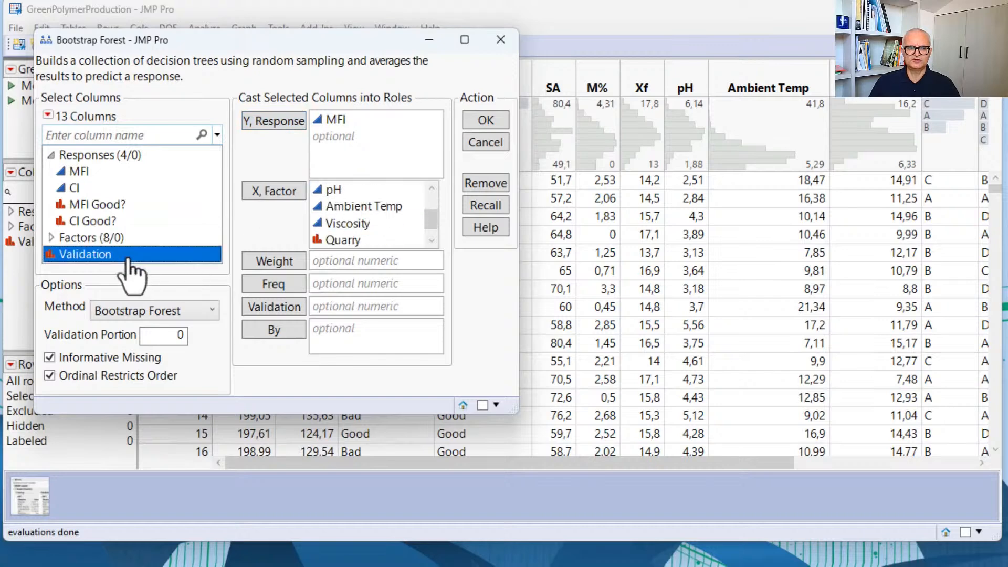
pyautogui.click(278, 309)
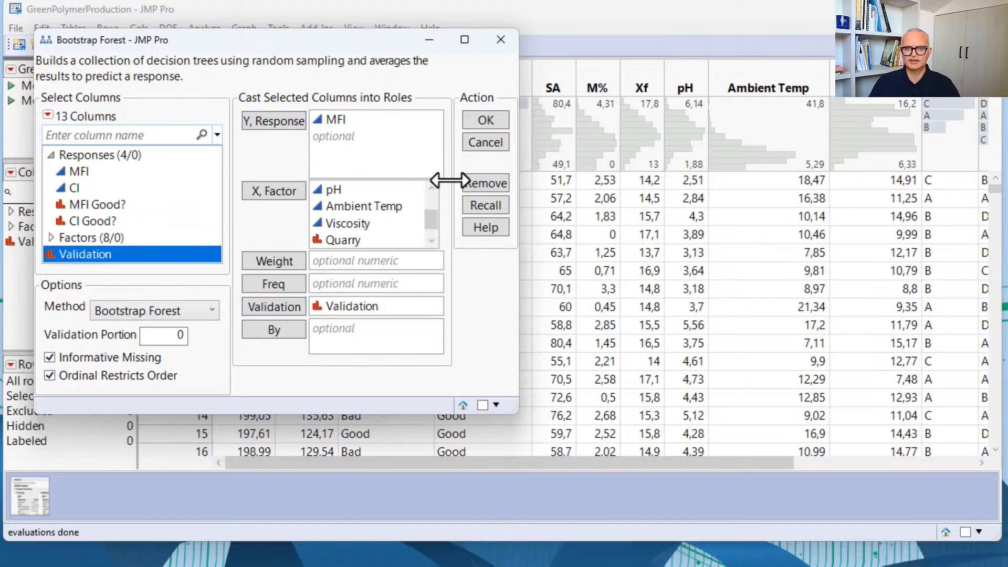
pyautogui.click(486, 121)
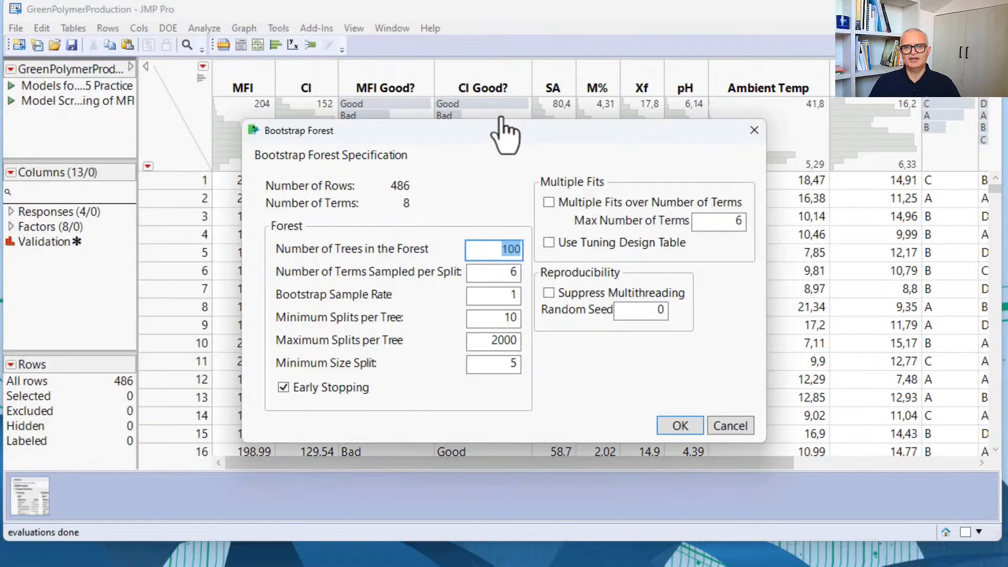
pyautogui.click(690, 429)
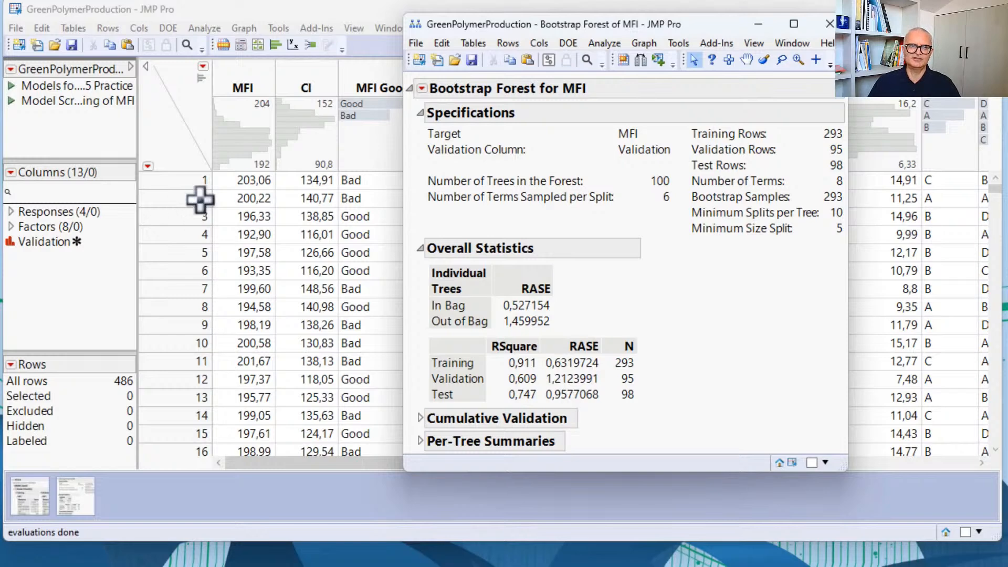
# Step: Start a Model Screening analysis on the GreenPolymerProduction table with MFI as the Y response
pyautogui.click(207, 30)
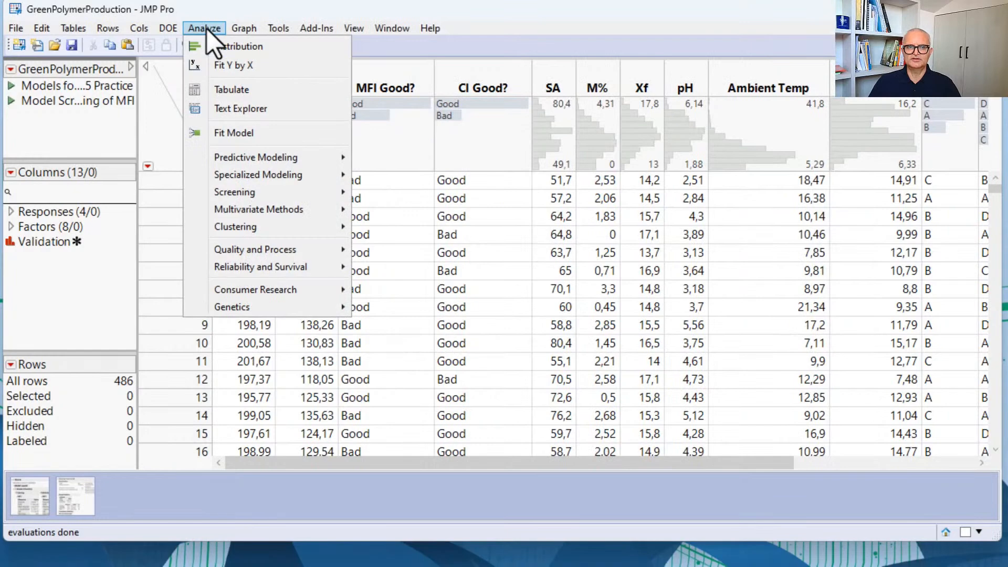
pyautogui.moveTo(310, 155)
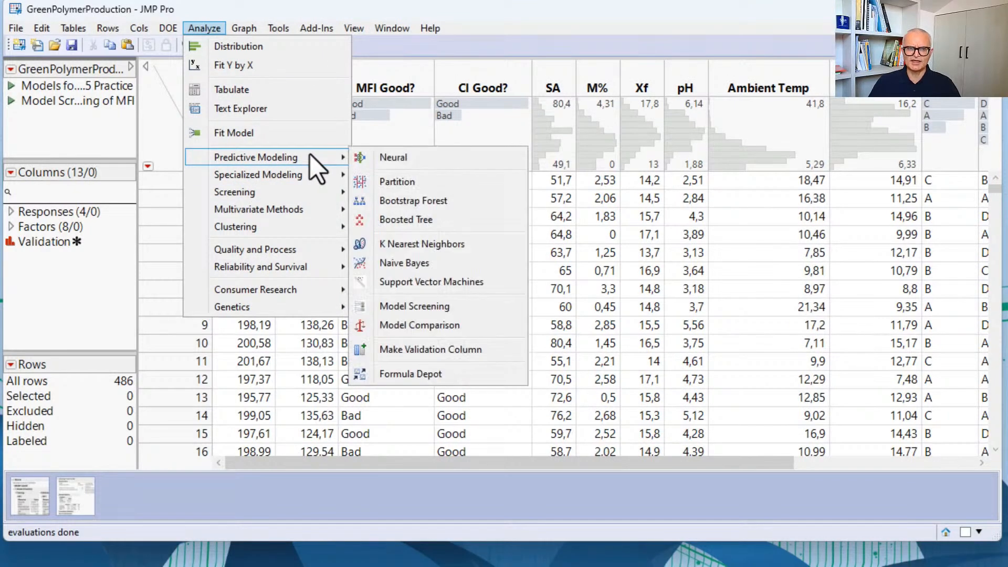
pyautogui.click(443, 305)
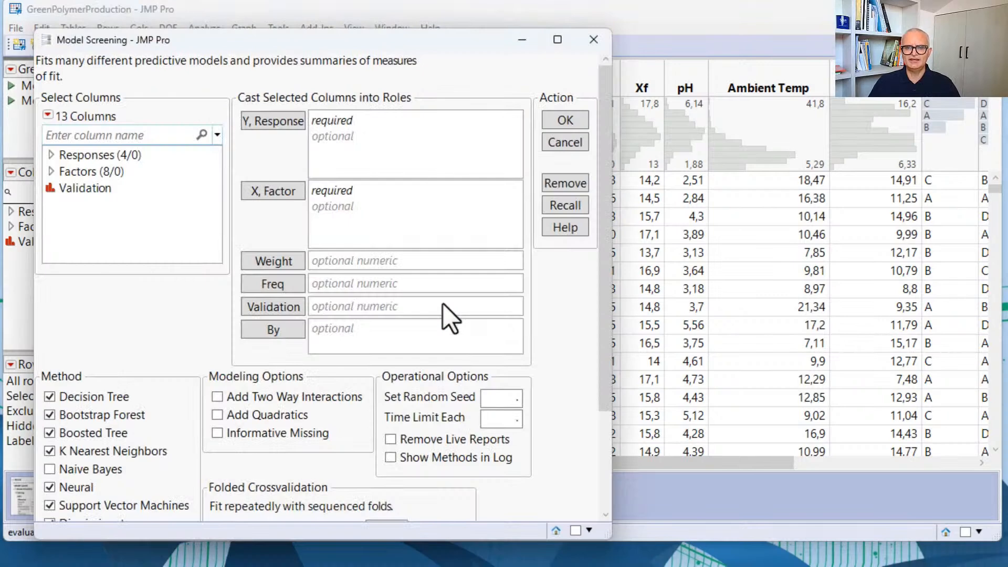
pyautogui.click(53, 174)
pyautogui.click(51, 155)
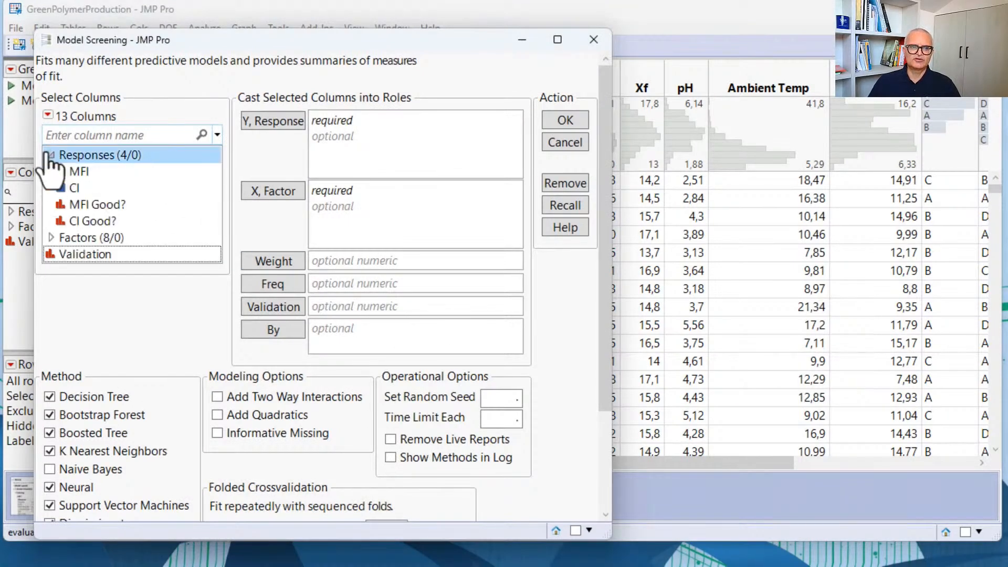
pyautogui.click(74, 172)
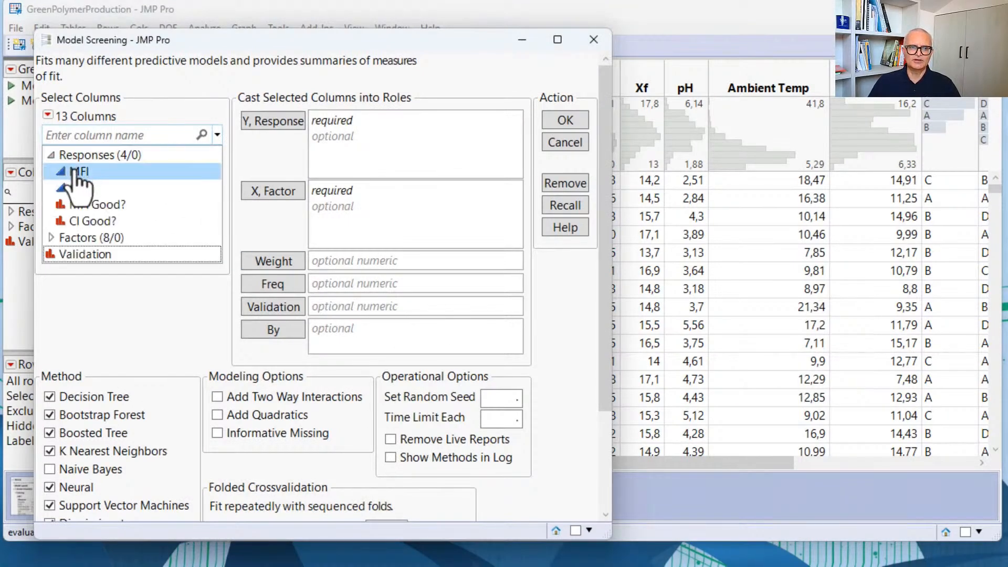
pyautogui.click(293, 121)
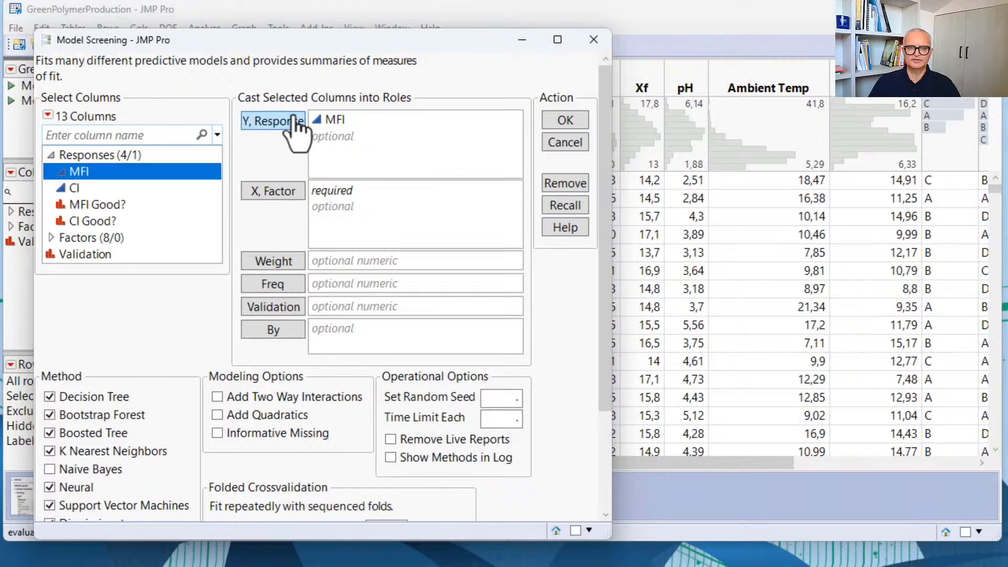
# Step: Assign the Factors group as X and Validation as the validation column for the model screening
pyautogui.click(110, 238)
pyautogui.click(279, 191)
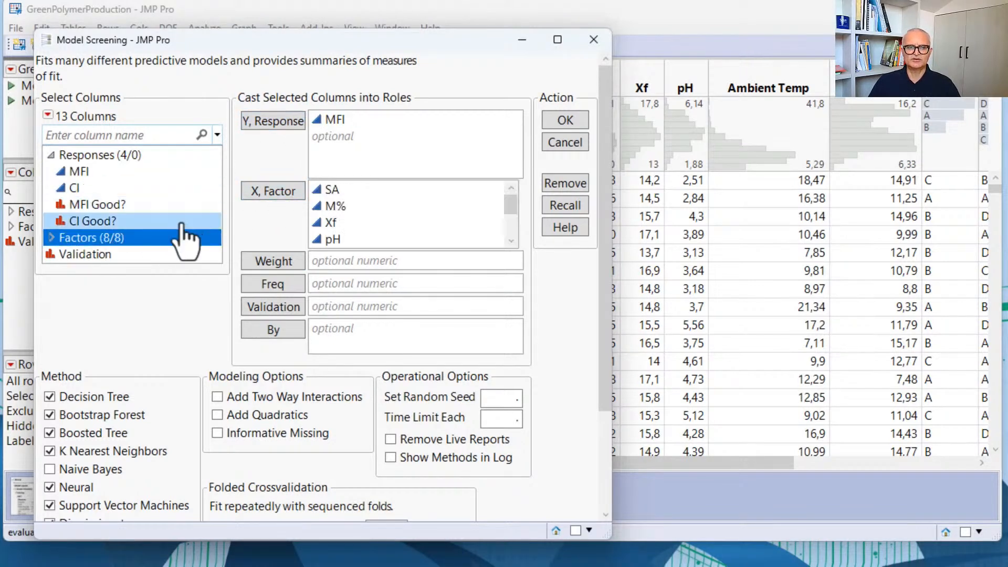
pyautogui.scroll(-1, 163, 214)
pyautogui.click(120, 207)
pyautogui.click(273, 260)
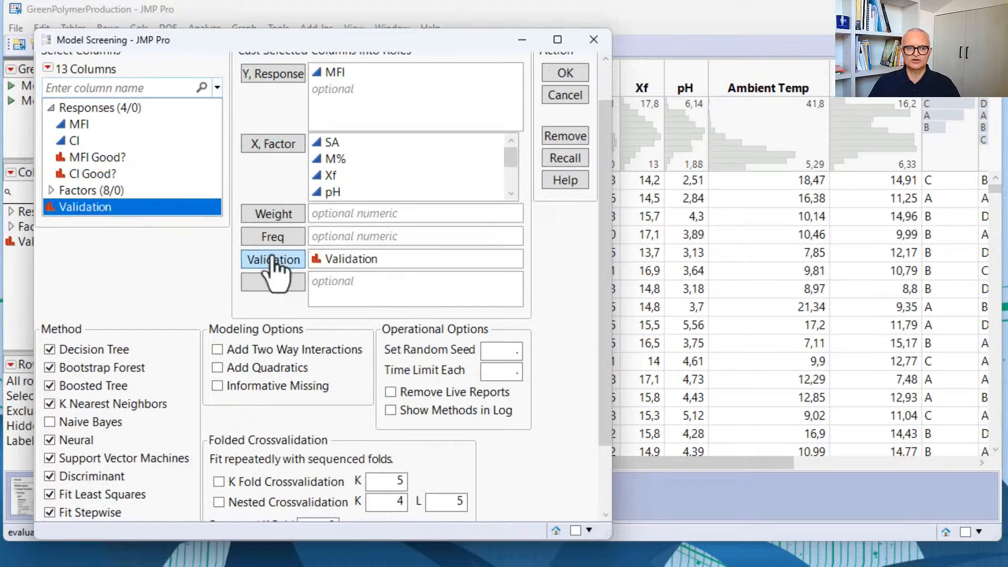
# Step: Exclude K Nearest Neighbors, Support Vector Machines, Discriminant, Fit Least Squares, Fit Stepwise and Logistic Regression from the screened methods
pyautogui.scroll(-2, 157, 254)
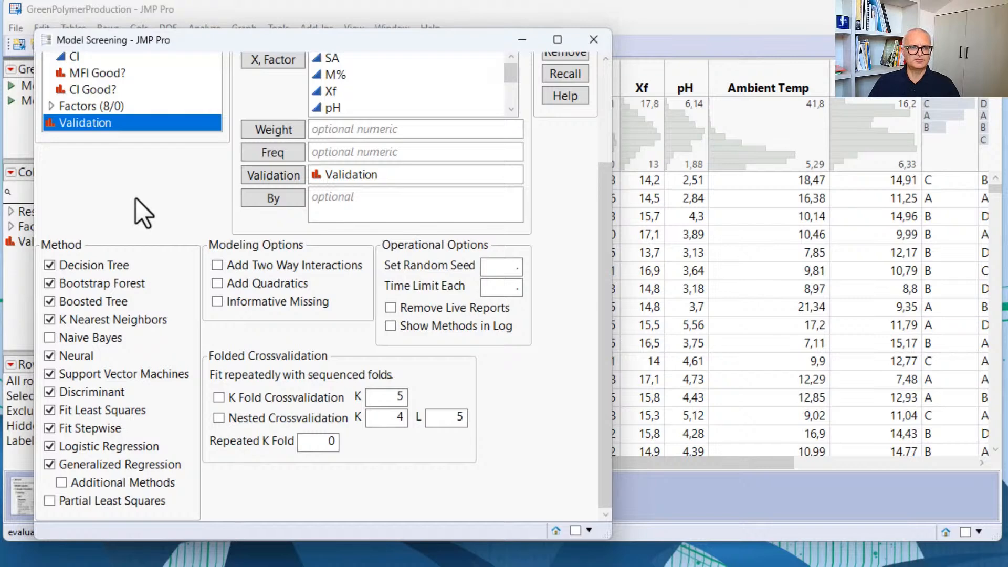
pyautogui.click(118, 319)
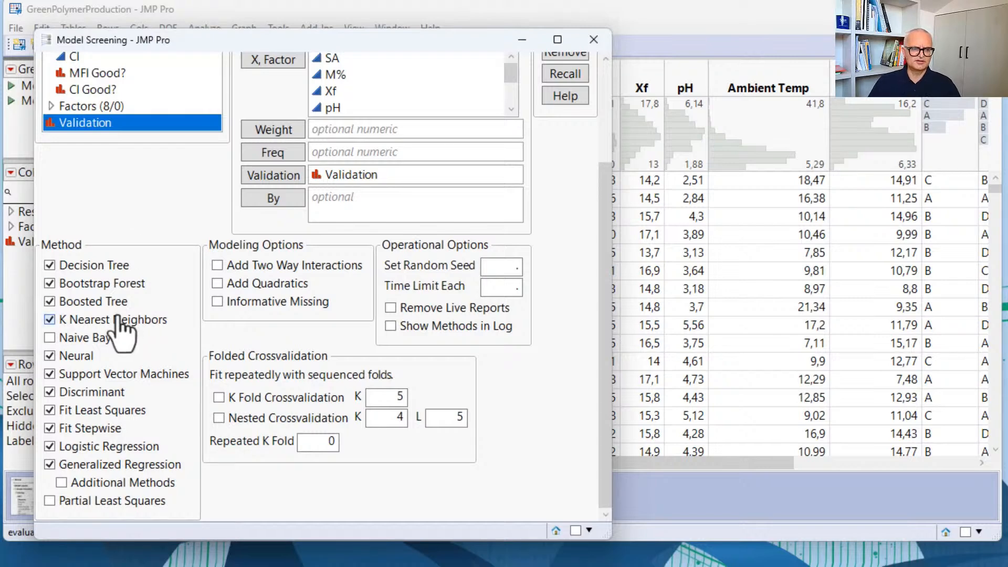
pyautogui.click(114, 374)
pyautogui.click(98, 392)
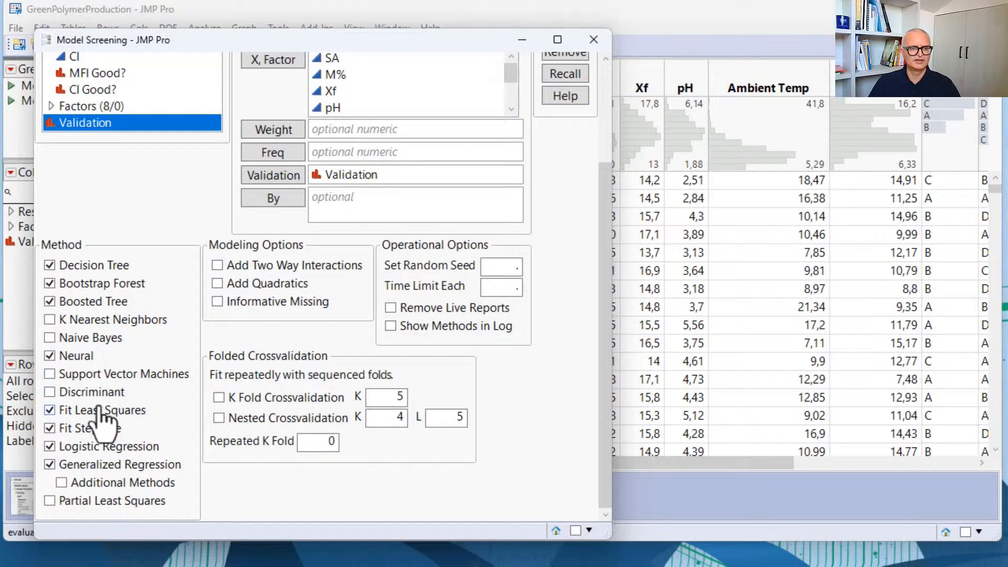
pyautogui.click(105, 411)
pyautogui.click(92, 428)
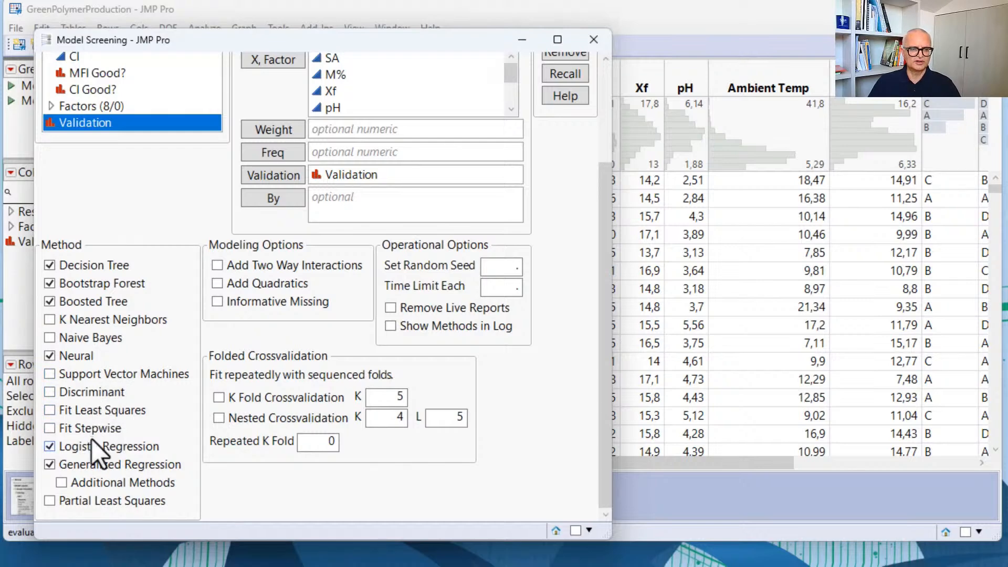
pyautogui.click(94, 446)
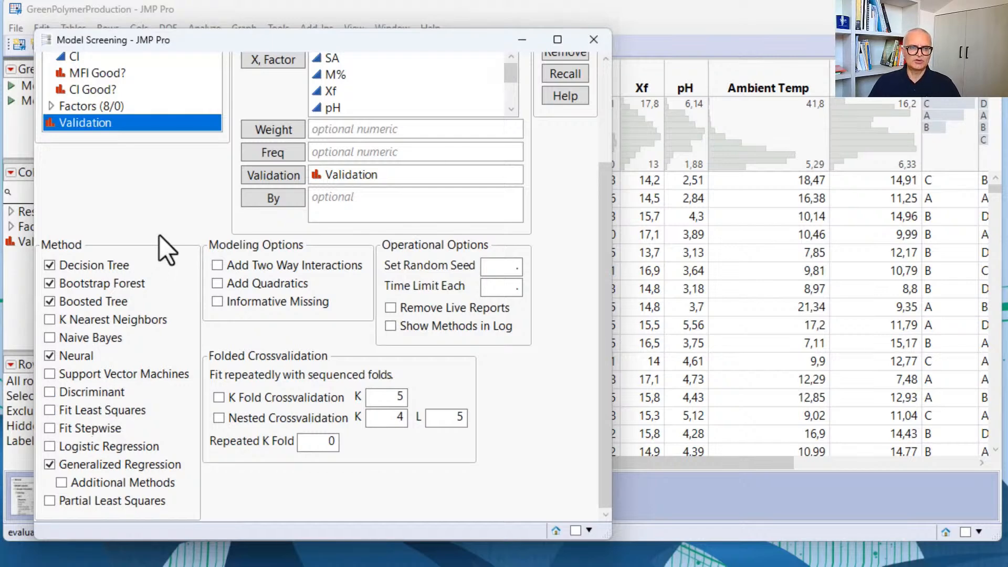
# Step: Include two-way interactions and quadratics in the modeling options, and run the model screening
pyautogui.click(218, 266)
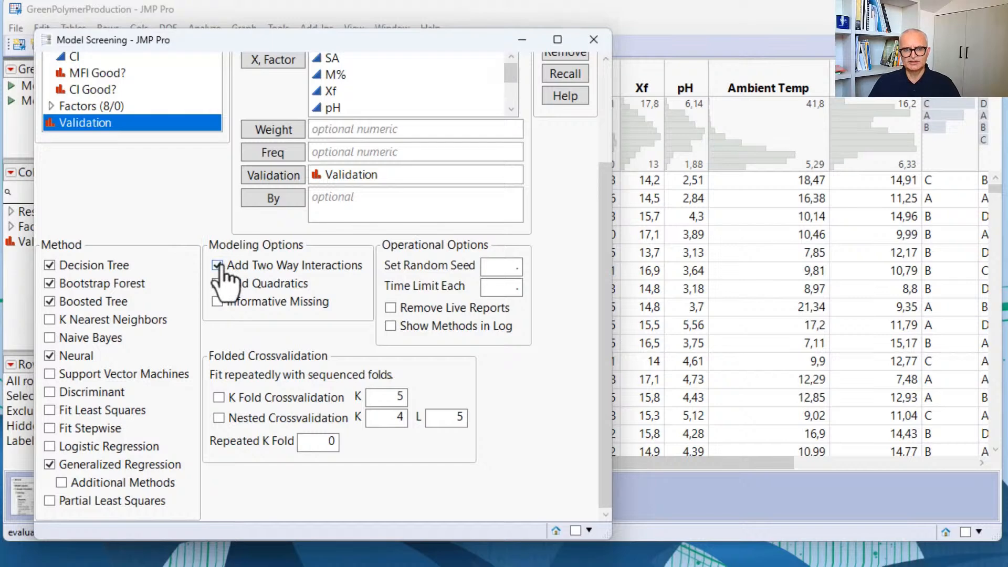
pyautogui.click(217, 284)
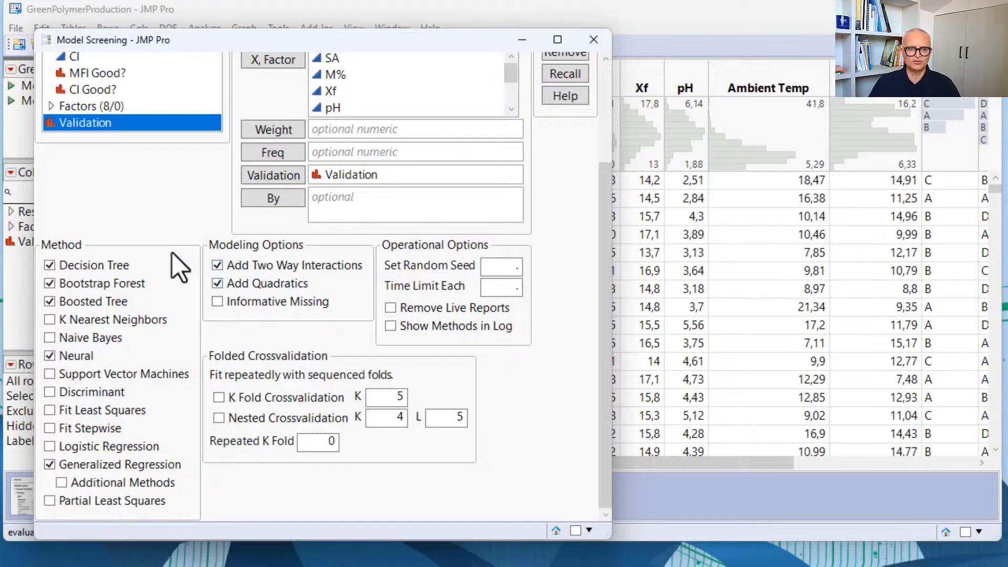
pyautogui.moveTo(159, 42); pyautogui.dragTo(133, 96)
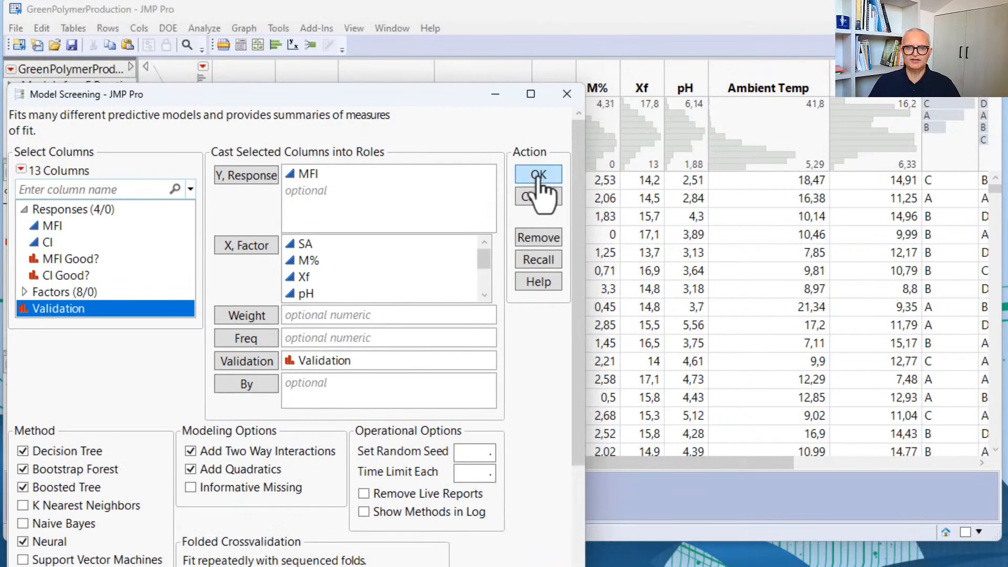
pyautogui.click(536, 175)
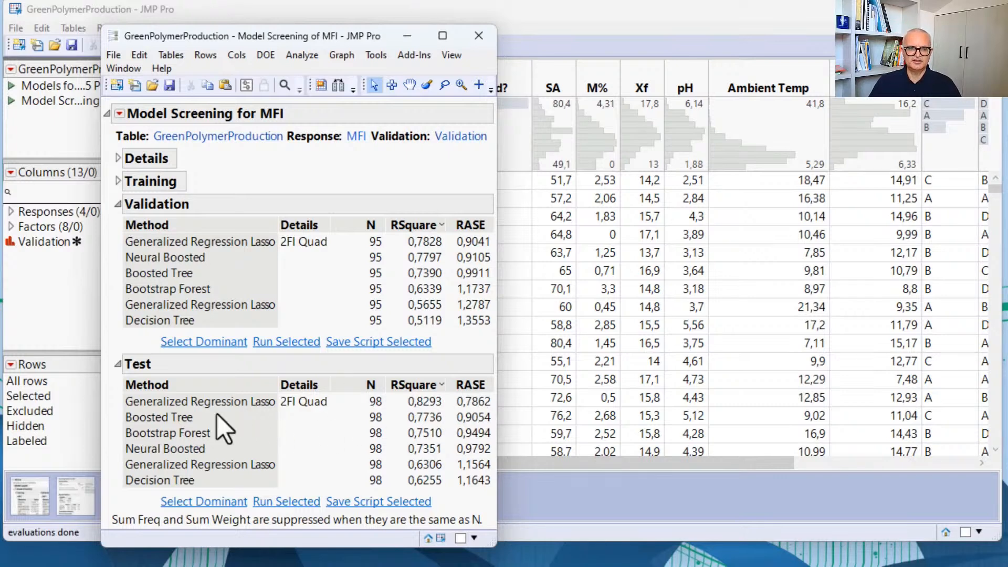
# Step: Select the dominant model in the Test results, run it, and review its solution path and parameter estimates
pyautogui.click(215, 503)
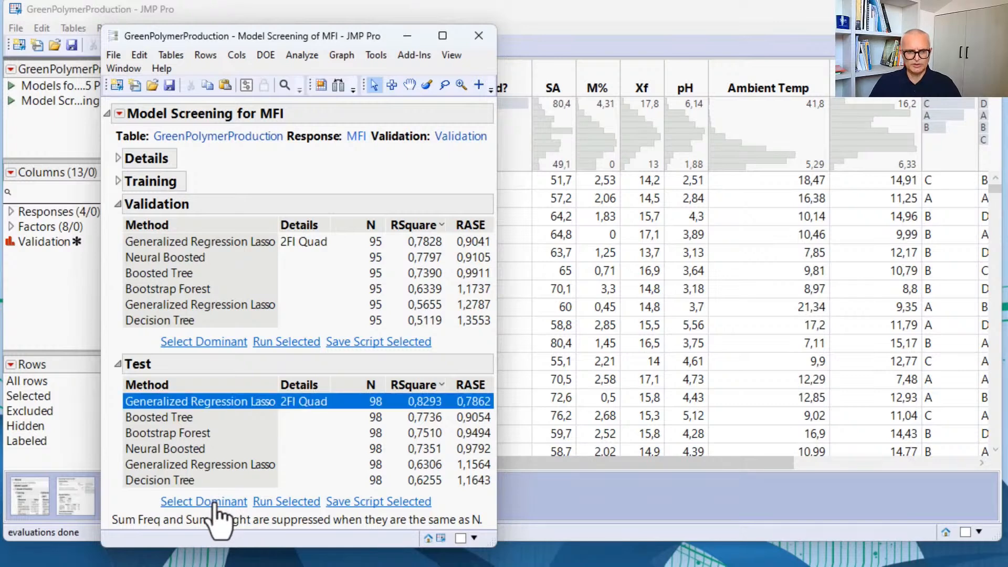
pyautogui.click(292, 503)
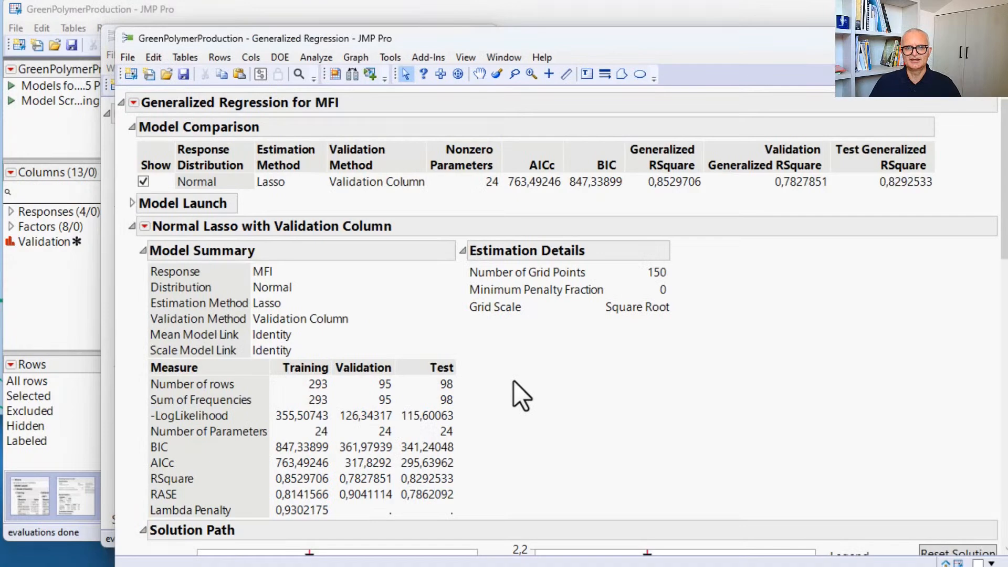
pyautogui.scroll(-5, 514, 380)
pyautogui.scroll(-5, 513, 381)
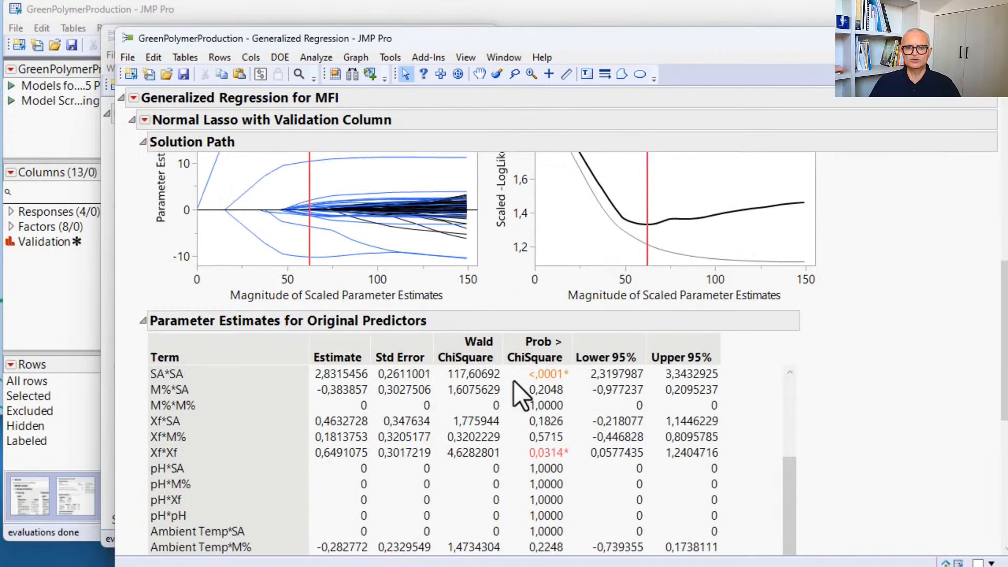
pyautogui.scroll(-8, 862, 386)
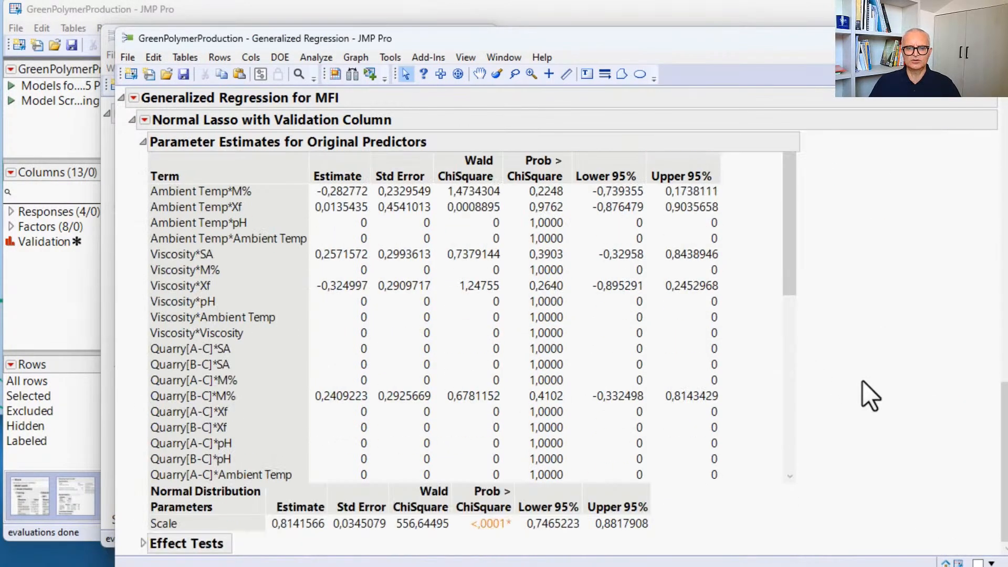
# Step: Add the Diagnostic Bundle plots and the Prediction Profiler to the Normal Lasso report
pyautogui.click(144, 120)
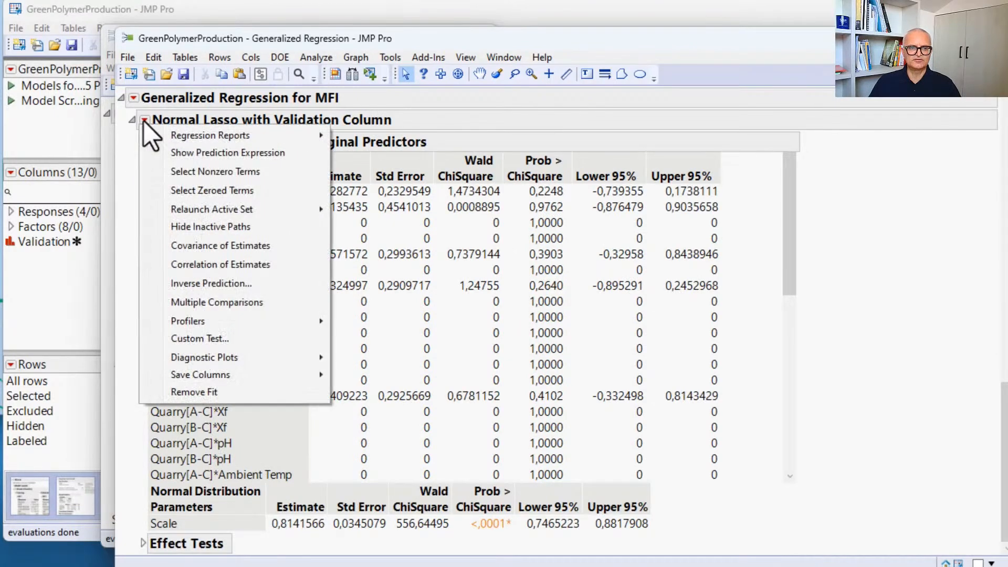
pyautogui.click(421, 350)
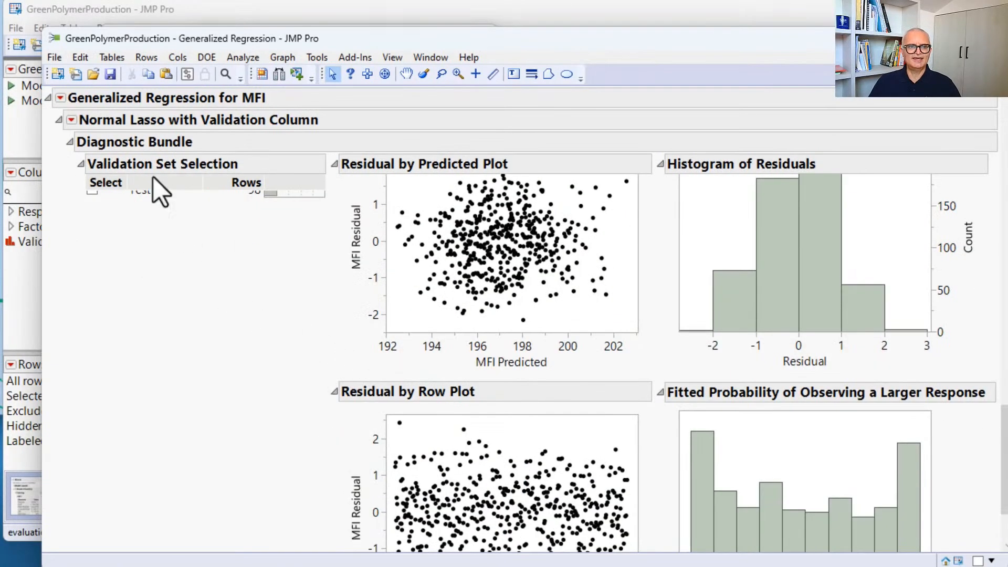
pyautogui.click(72, 120)
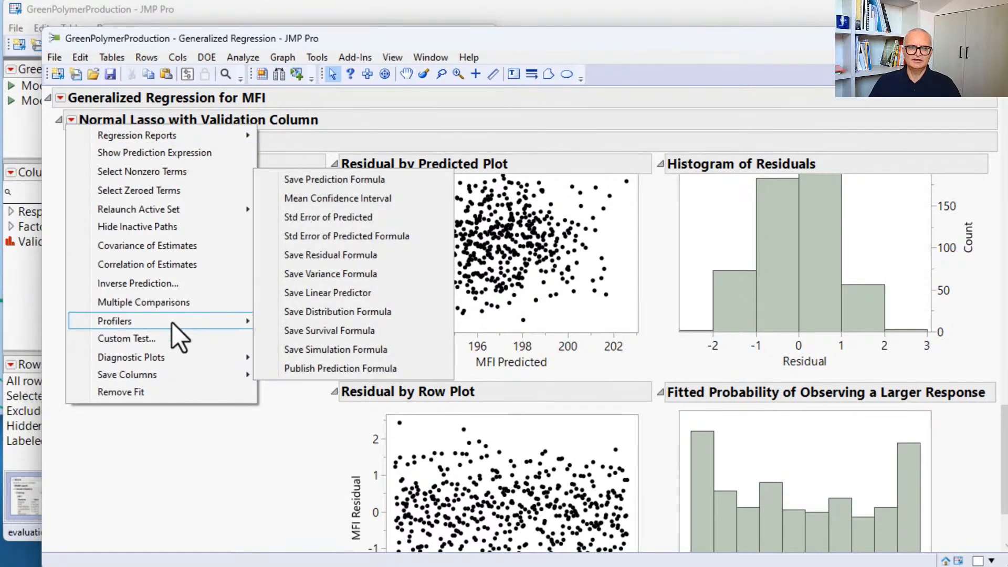
pyautogui.moveTo(171, 321)
pyautogui.click(304, 327)
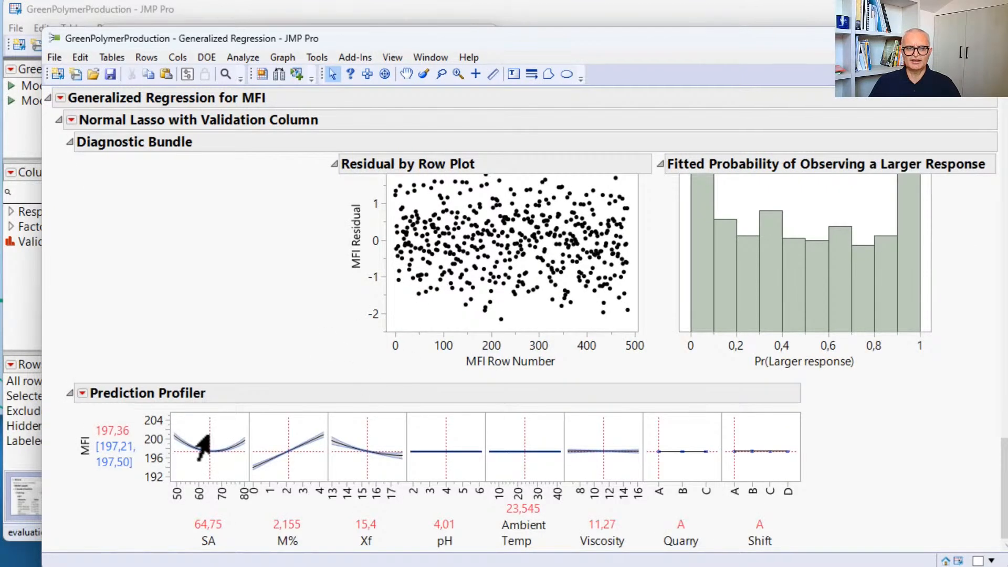
# Step: Explore the Prediction Profiler by setting SA to about 55.05, M% to about 1.379 and Xf to about 16.12
pyautogui.moveTo(203, 446); pyautogui.dragTo(188, 449)
pyautogui.moveTo(288, 439); pyautogui.dragTo(275, 468)
pyautogui.moveTo(354, 451); pyautogui.dragTo(375, 449)
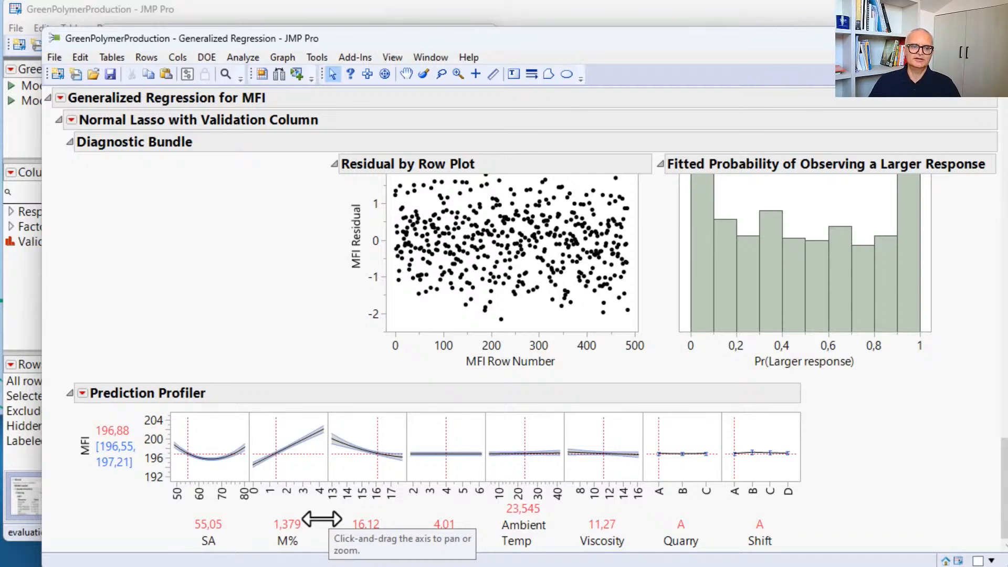
# Step: Publish the Lasso model's prediction formula to the Formula Depot
pyautogui.click(70, 121)
pyautogui.moveTo(174, 324)
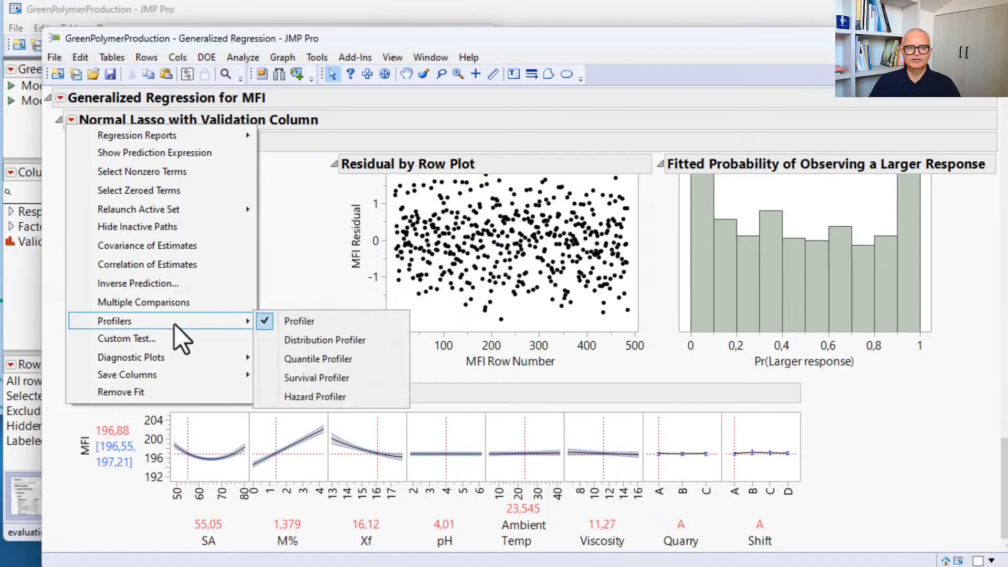
pyautogui.moveTo(174, 377)
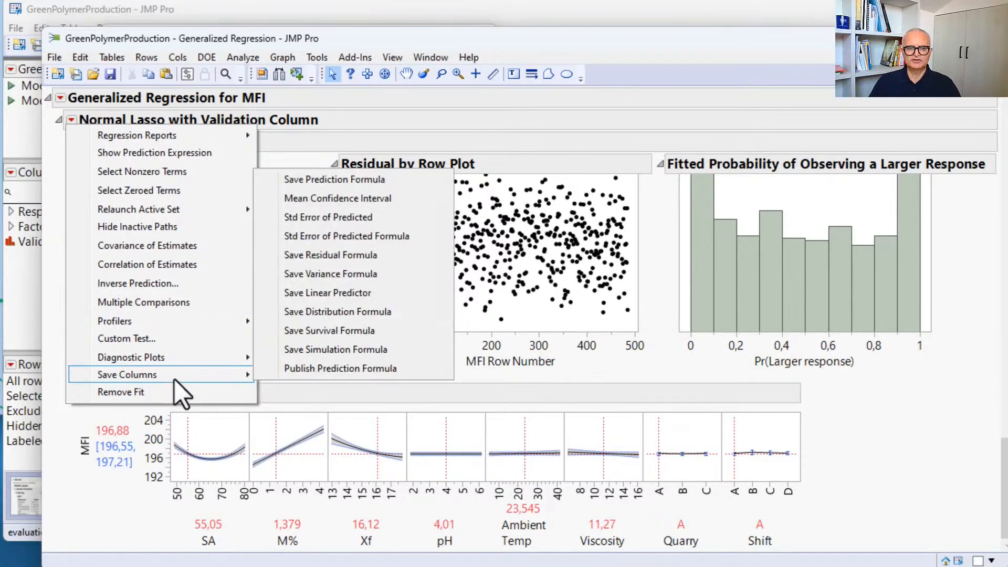
pyautogui.click(379, 375)
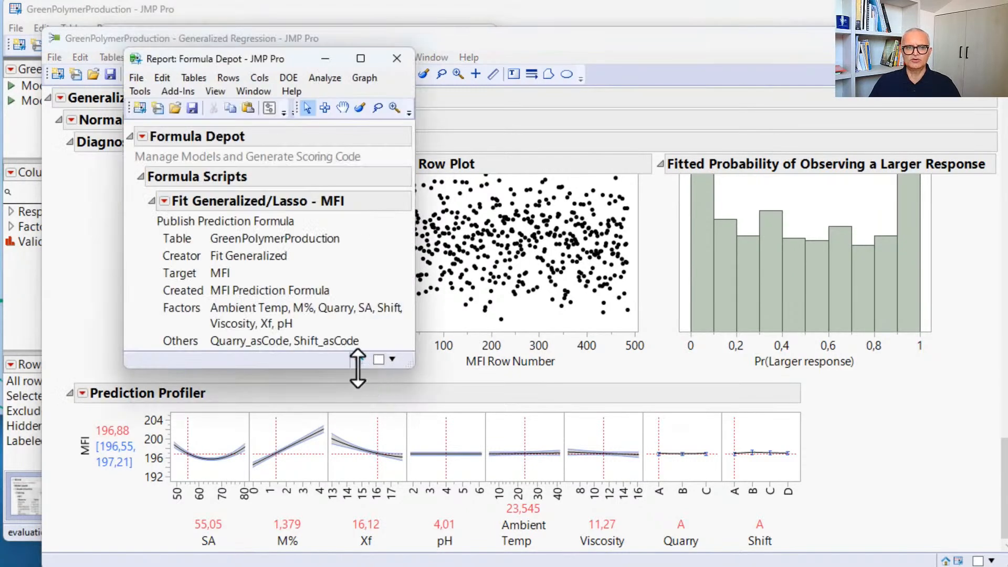
# Step: Show the script of the published Lasso formula, generate its Python code and look through the code
pyautogui.click(164, 202)
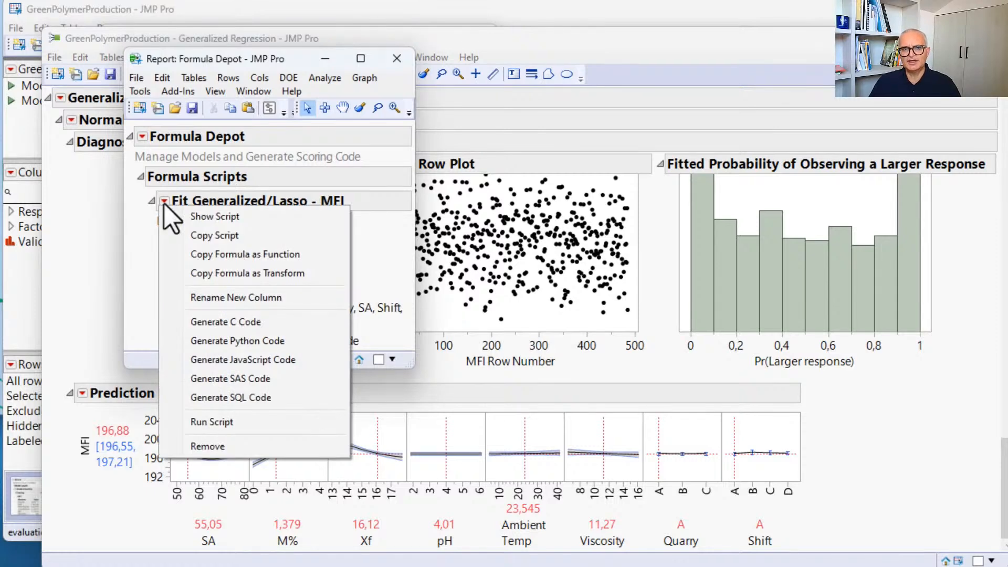
pyautogui.click(213, 217)
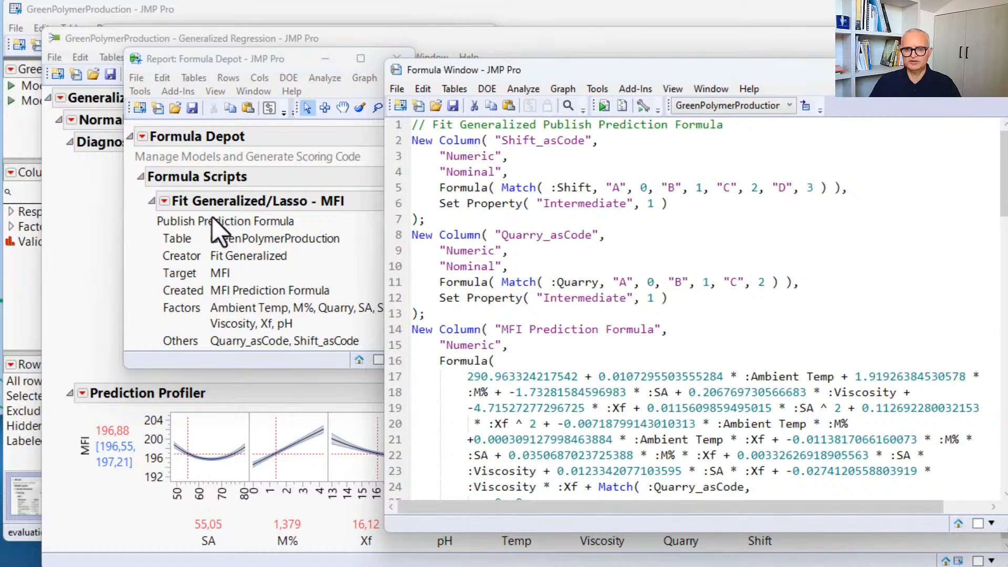
pyautogui.click(165, 202)
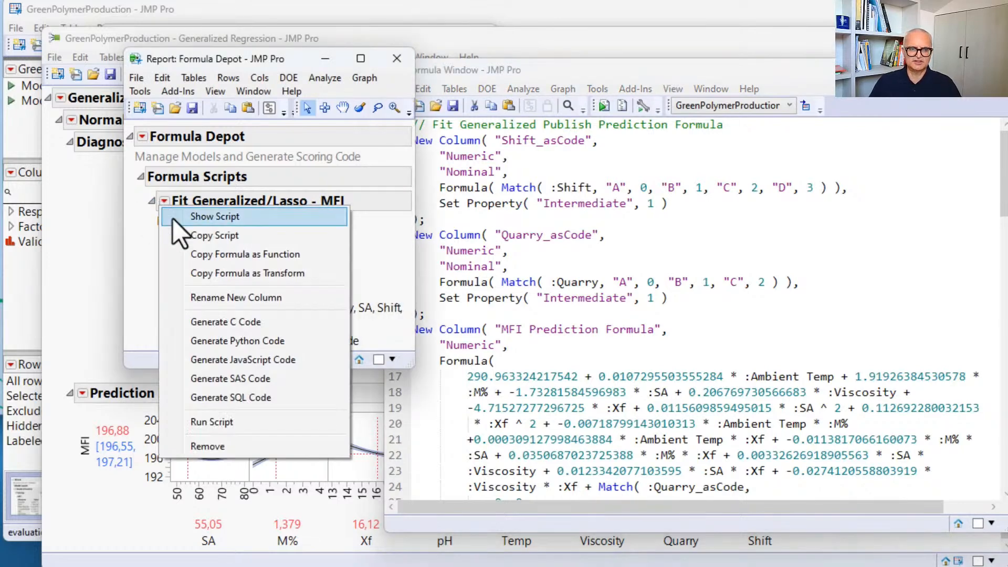
pyautogui.click(245, 338)
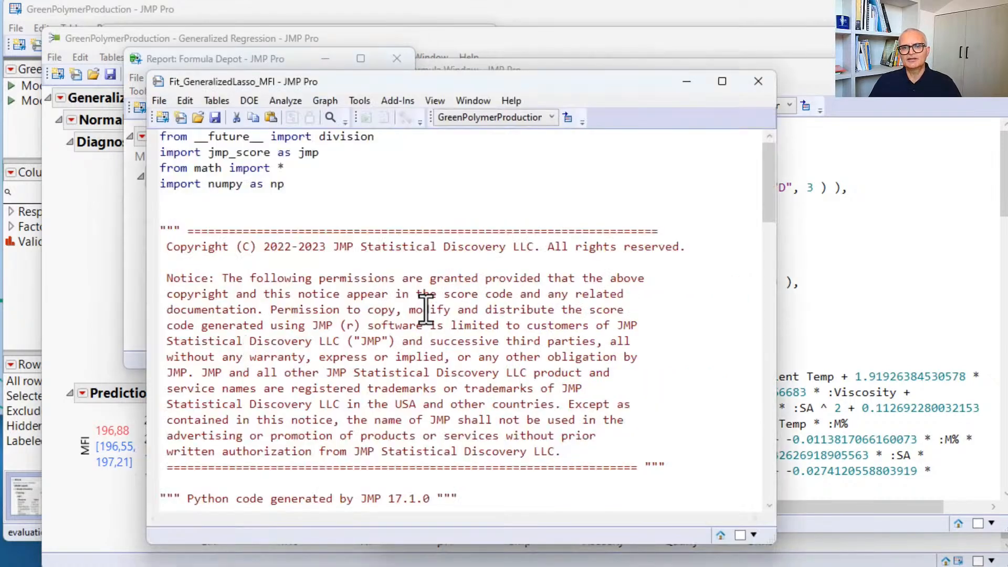
pyautogui.scroll(-3, 425, 304)
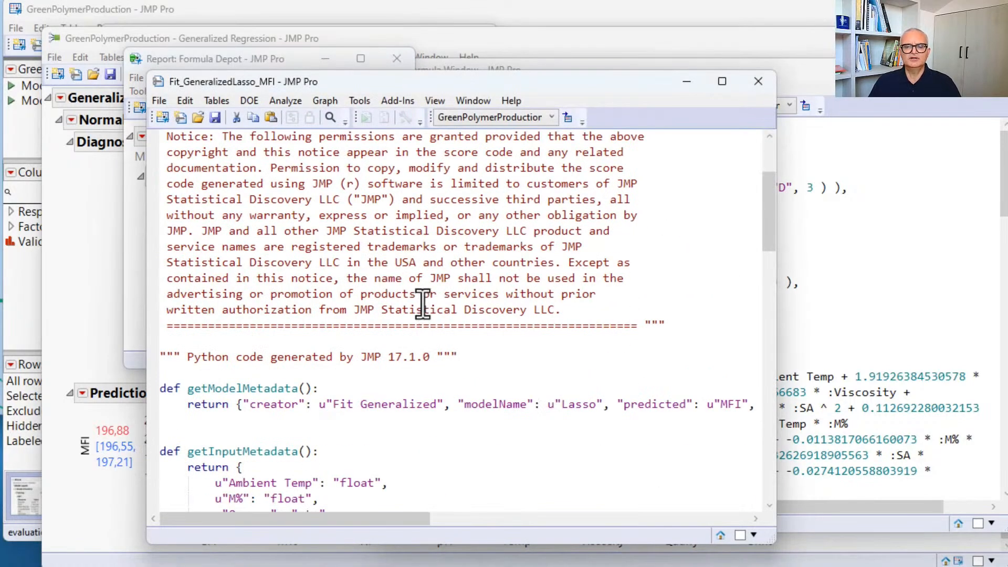
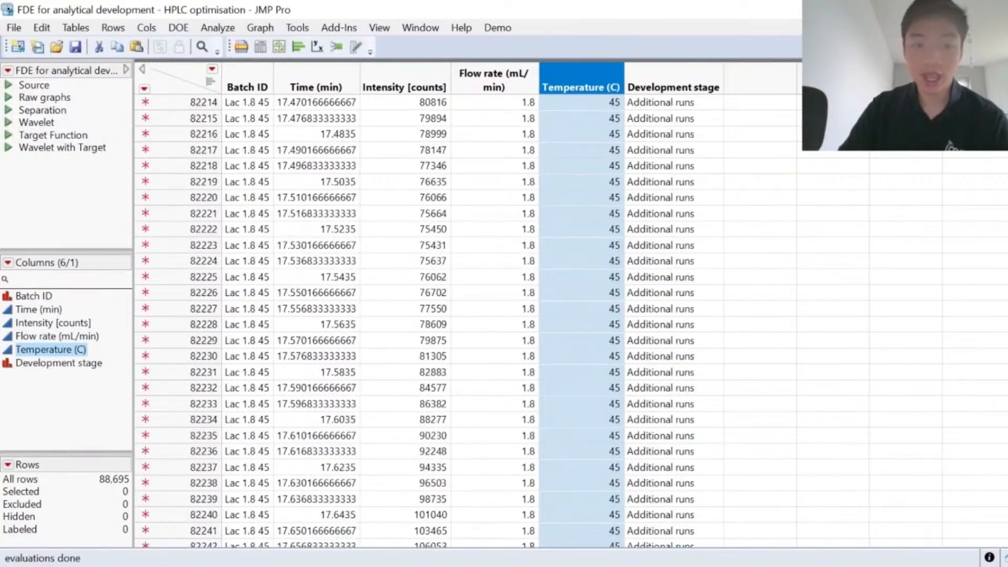
# Step: Look through the Target batch rows near the end of the HPLC optimisation data table
pyautogui.scroll(10, 285, 109)
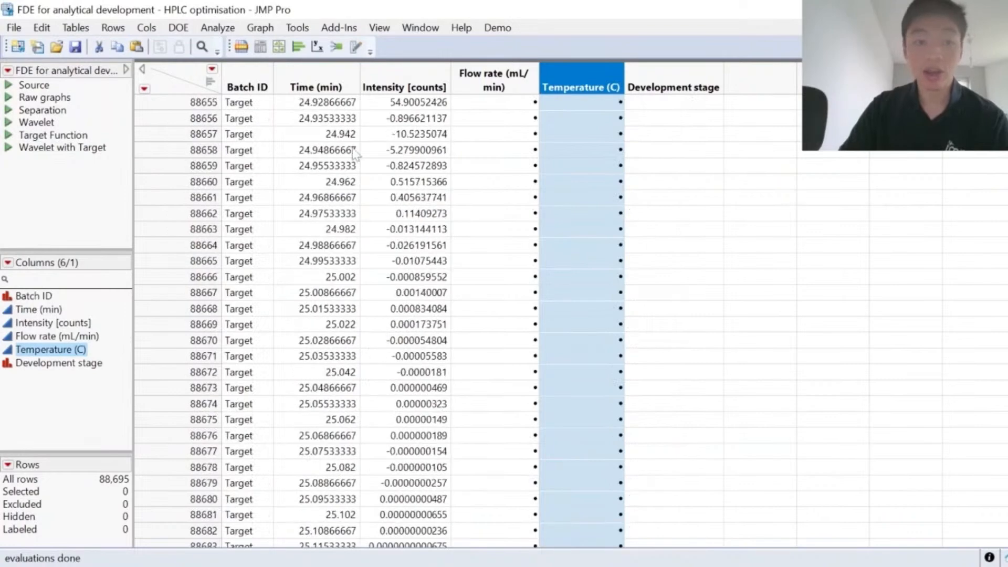
pyautogui.scroll(20, 285, 109)
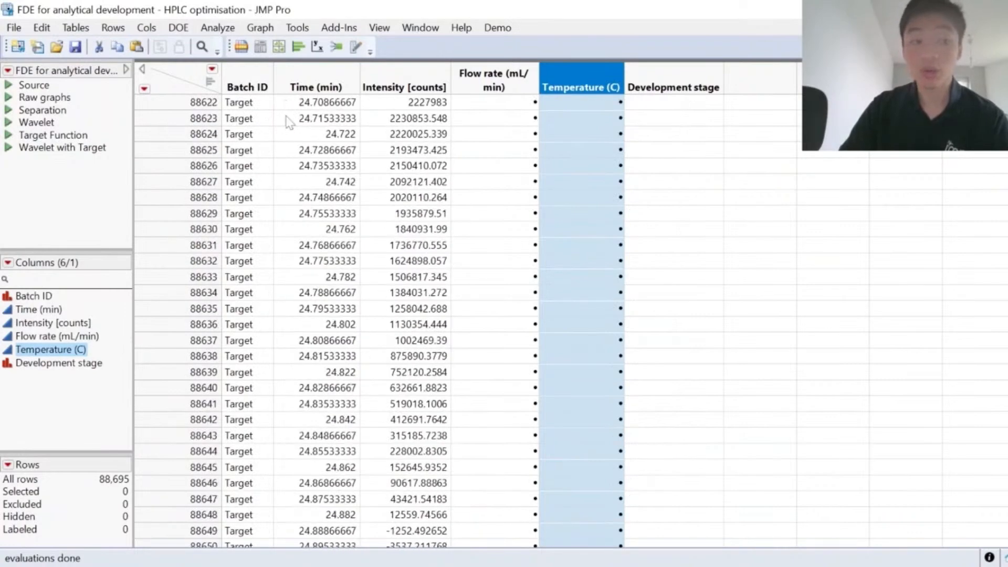
pyautogui.scroll(1, 288, 122)
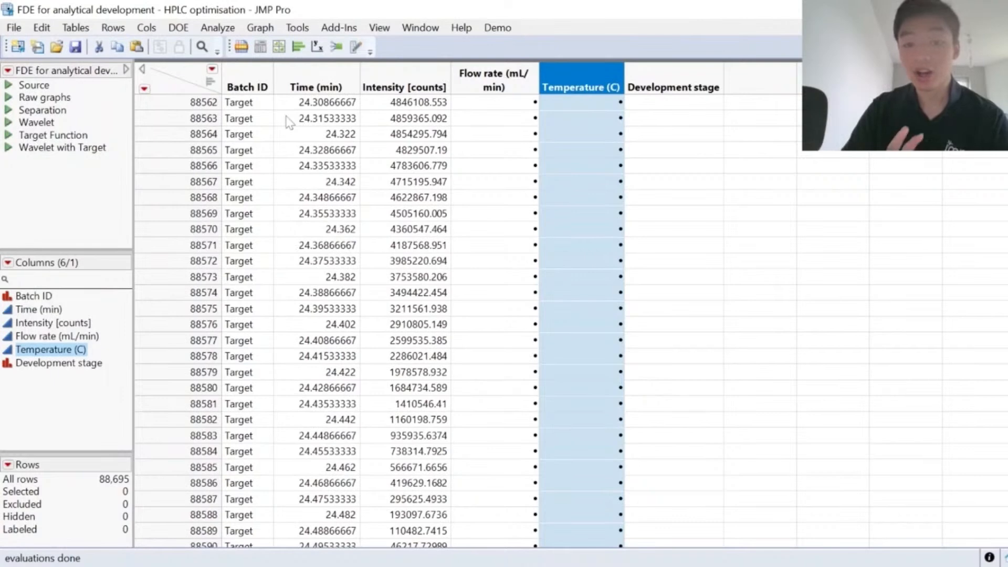
pyautogui.scroll(5, 288, 122)
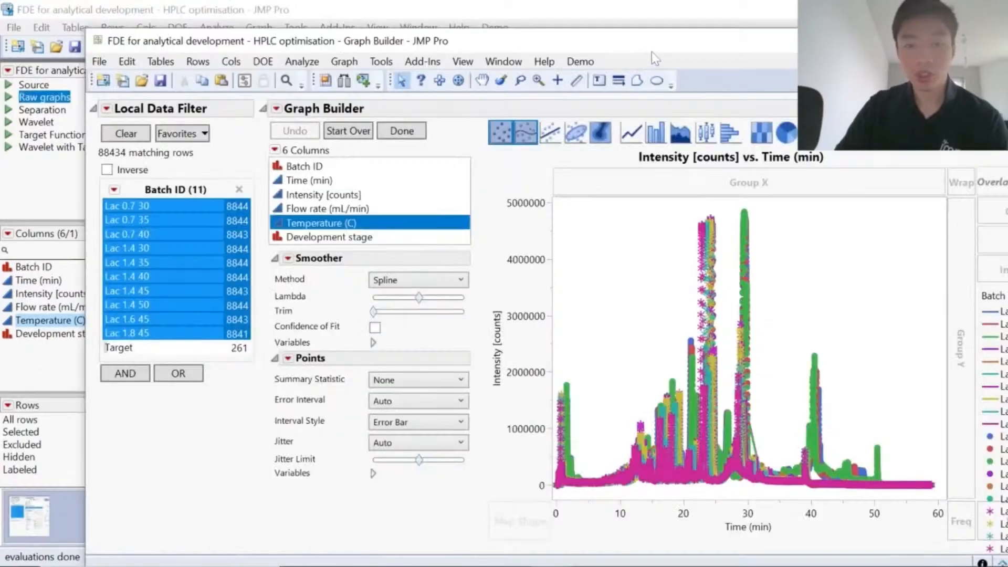
# Step: Filter the raw Intensity vs. Time graph by single batches to view Lac 0.7 30 and Lac 1.4 30
pyautogui.moveTo(622, 52); pyautogui.dragTo(590, 29)
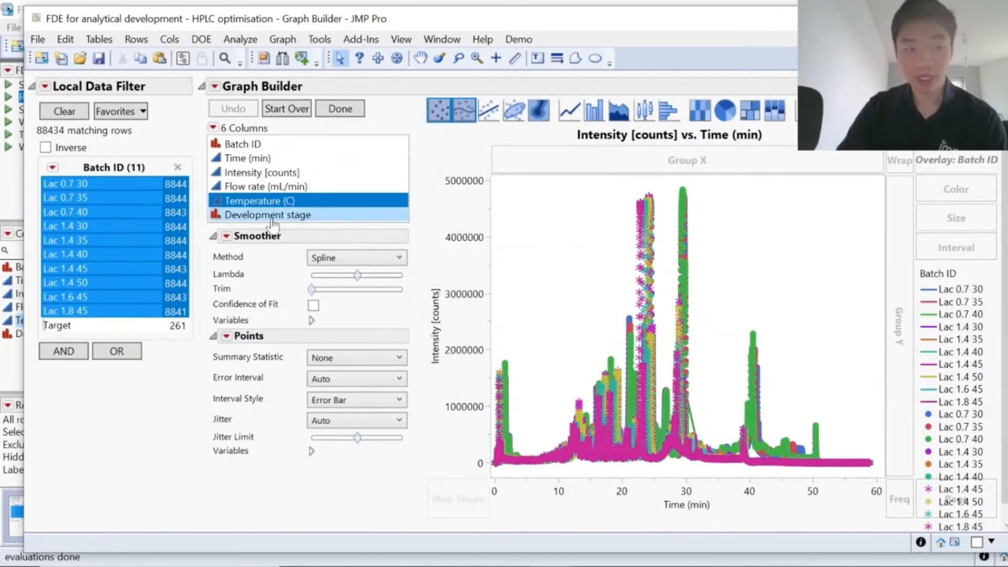
pyautogui.click(136, 189)
pyautogui.moveTo(709, 185); pyautogui.dragTo(719, 296)
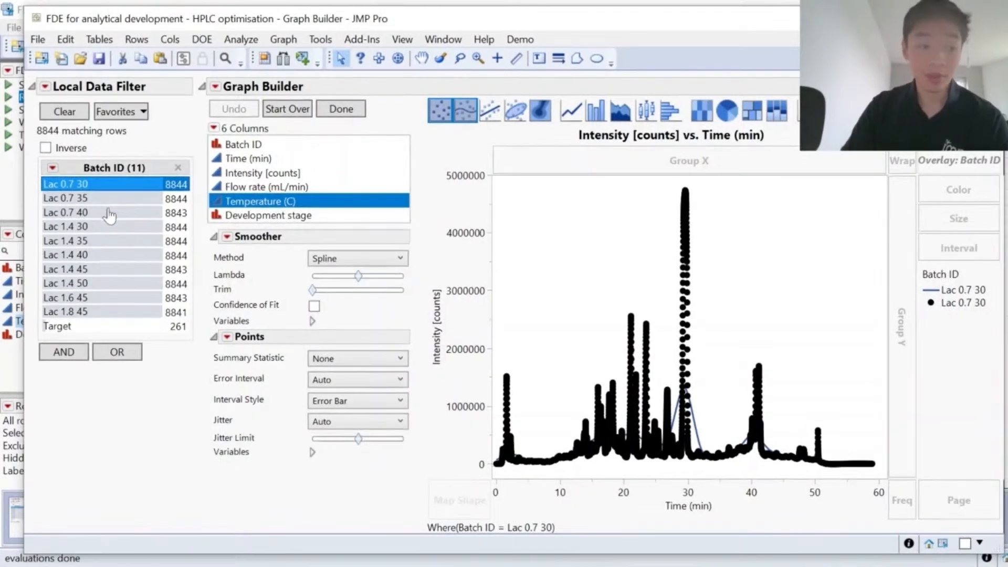
pyautogui.click(107, 227)
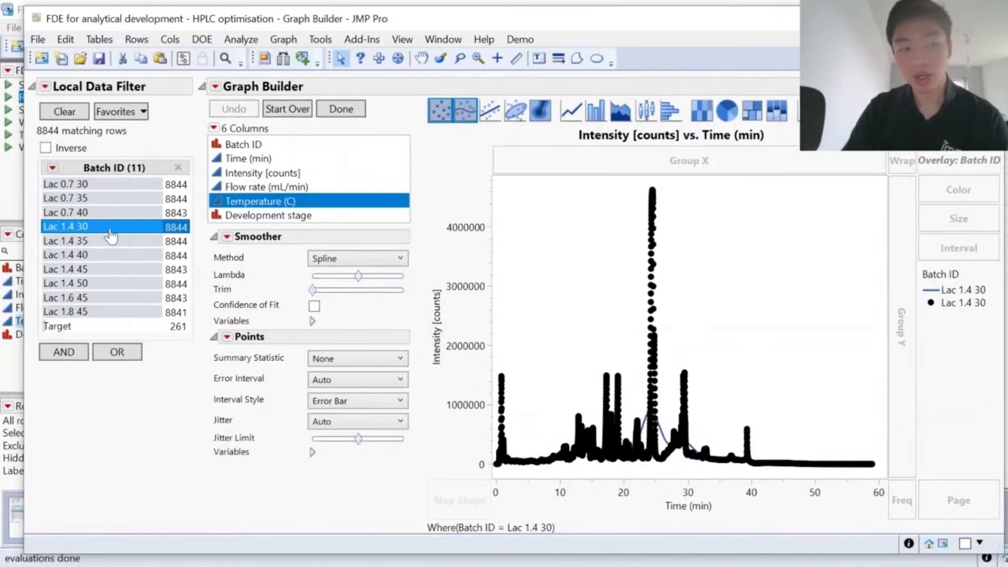
pyautogui.click(113, 212)
pyautogui.click(108, 227)
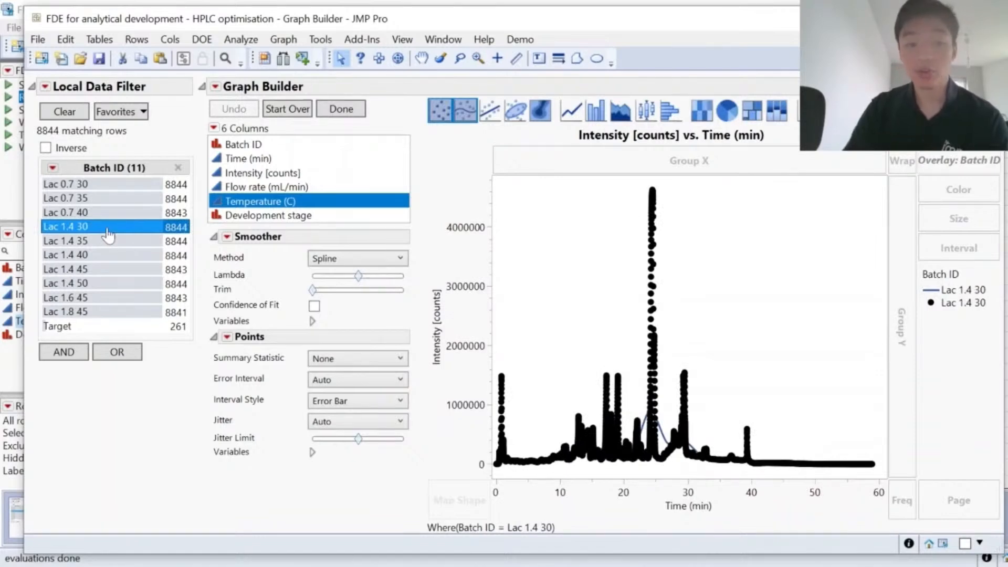
# Step: Show all Lac batches together in the raw graph, view the Target batch alone, and close the graph
pyautogui.moveTo(128, 184); pyautogui.dragTo(122, 317)
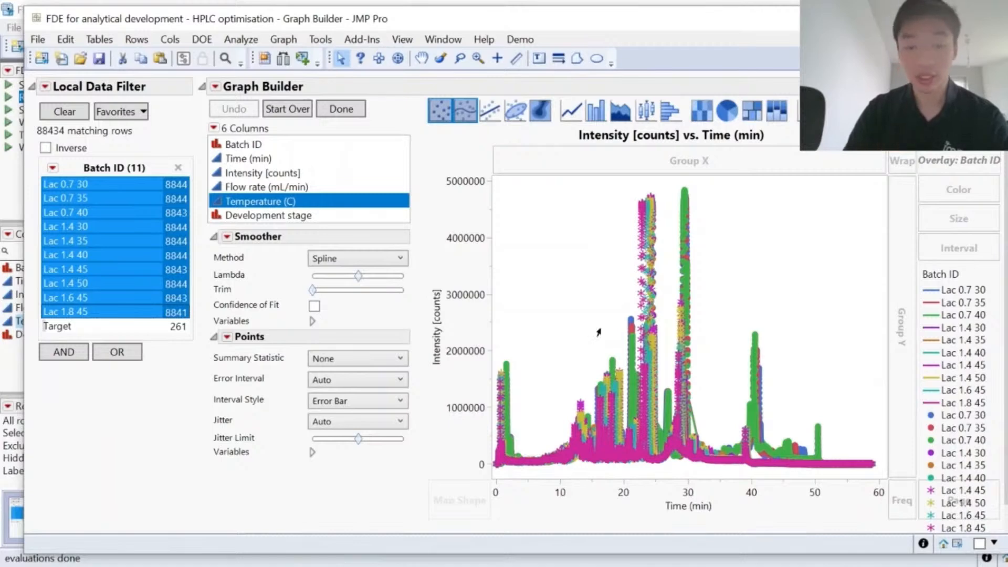
pyautogui.click(48, 328)
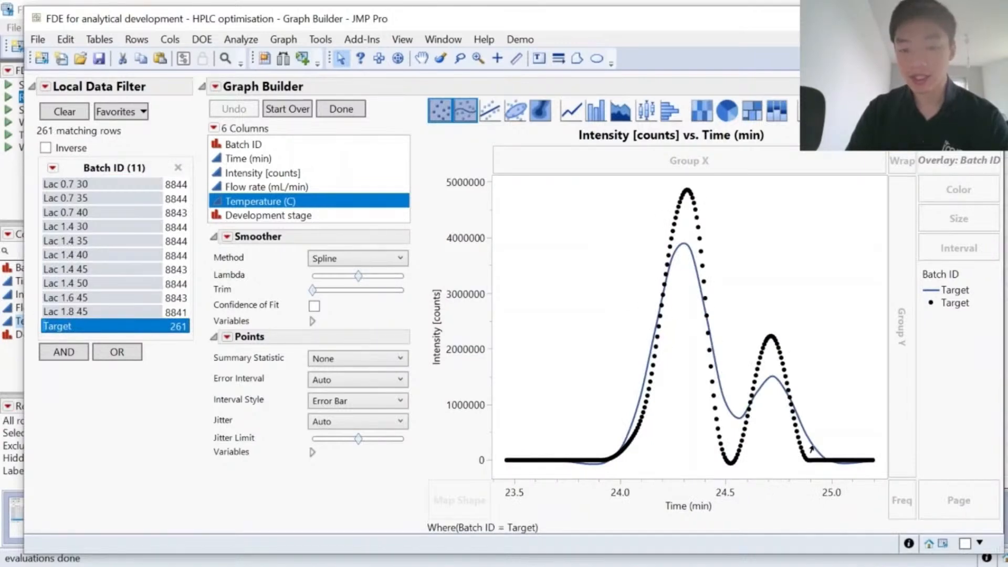
pyautogui.click(990, 19)
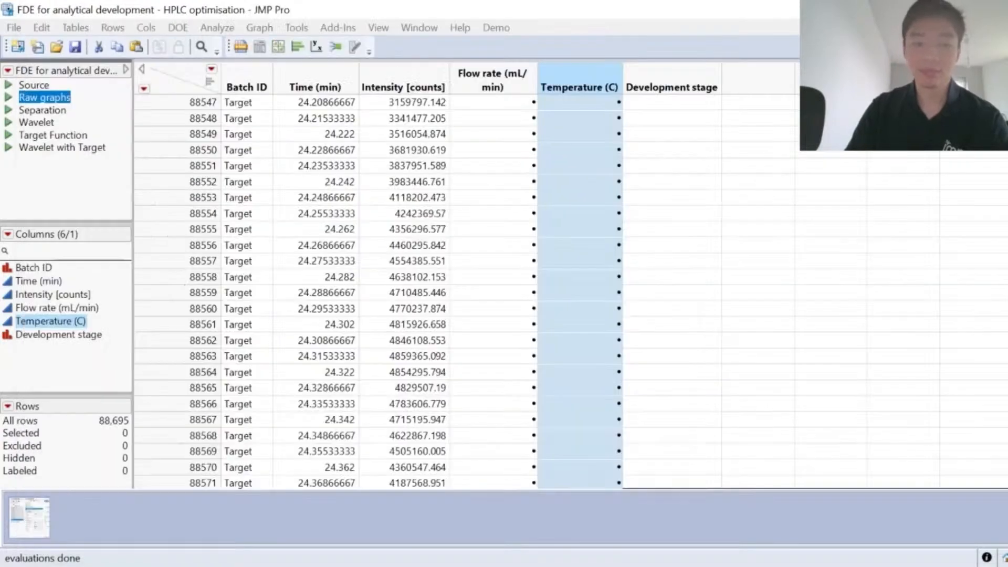
# Step: Run the saved Separation script and compare the annotated peaks for batches Lac 0.7 35 and Lac 0.7 40
pyautogui.click(9, 107)
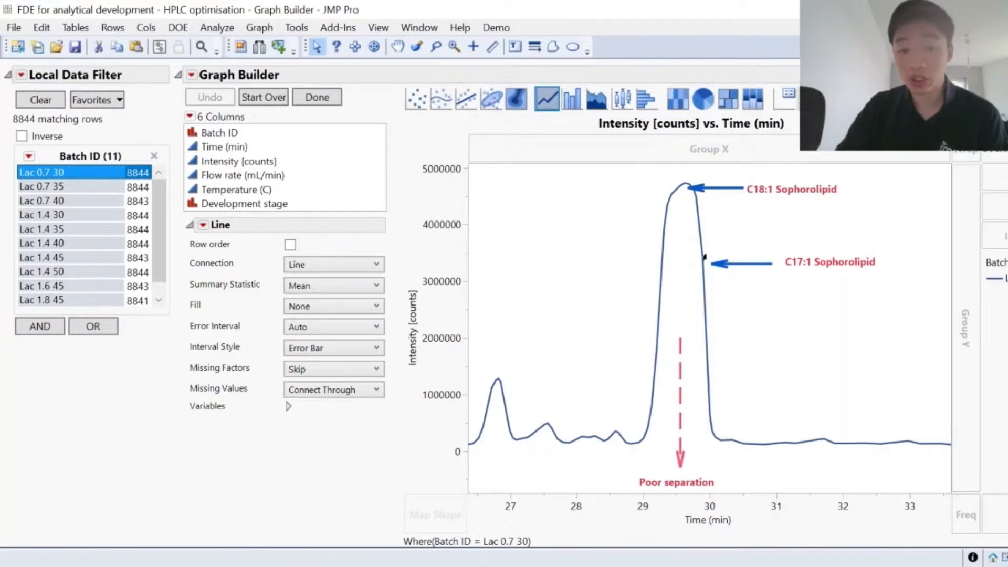
pyautogui.click(100, 188)
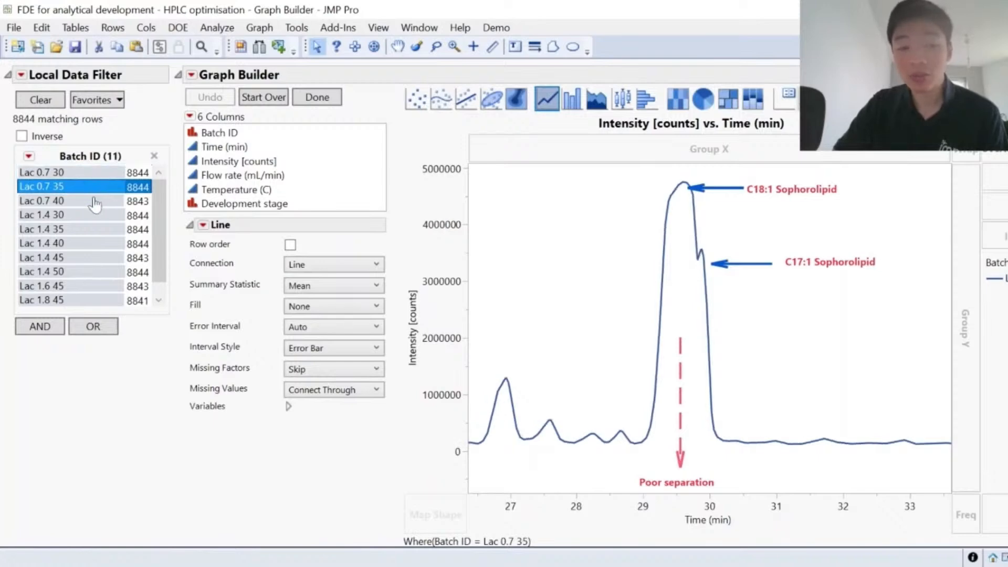
pyautogui.click(94, 202)
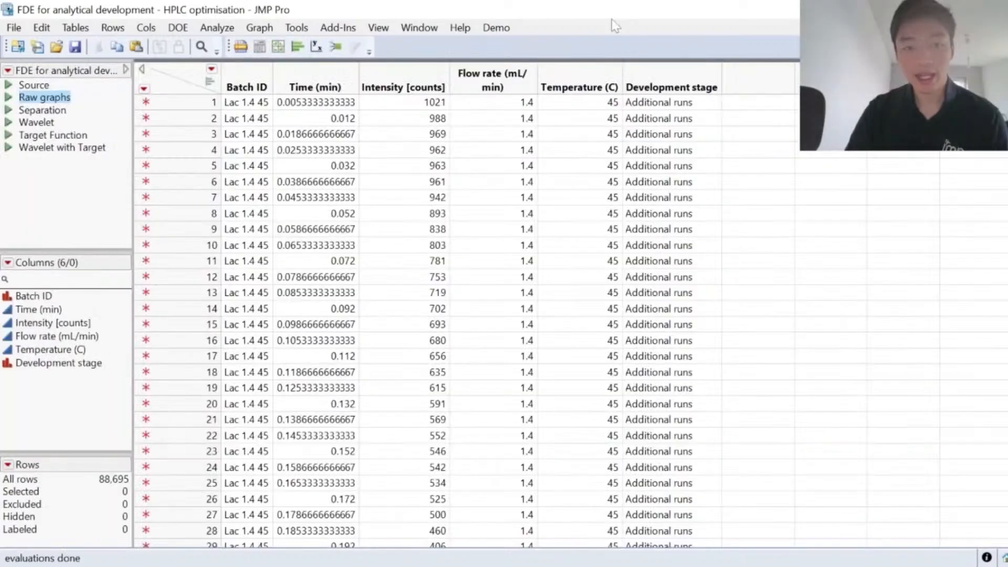
# Step: Start a Functional Data Explorer analysis with Intensity [counts] as the Y output and Time (min) as the X input
pyautogui.click(223, 30)
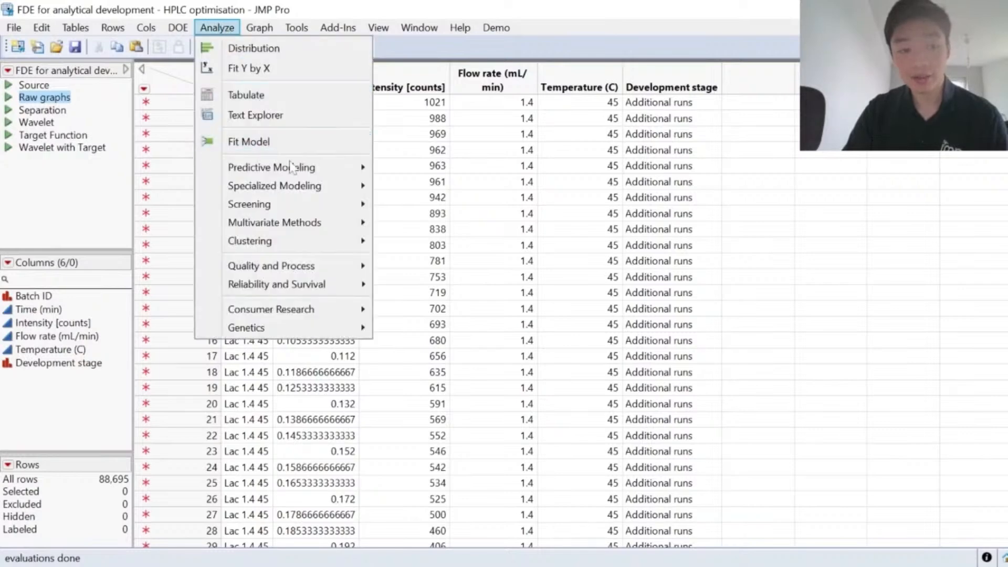
pyautogui.moveTo(302, 194)
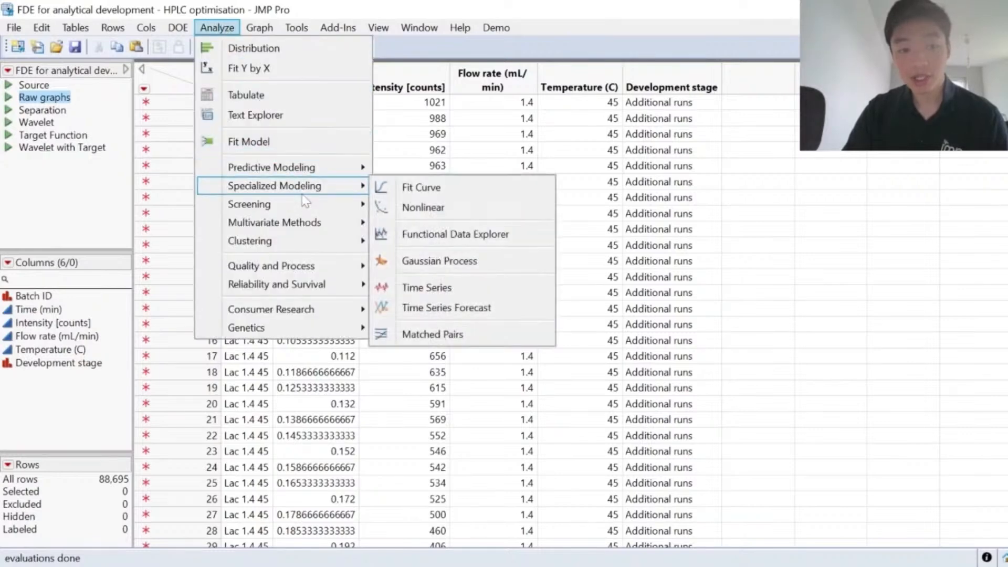
pyautogui.click(455, 234)
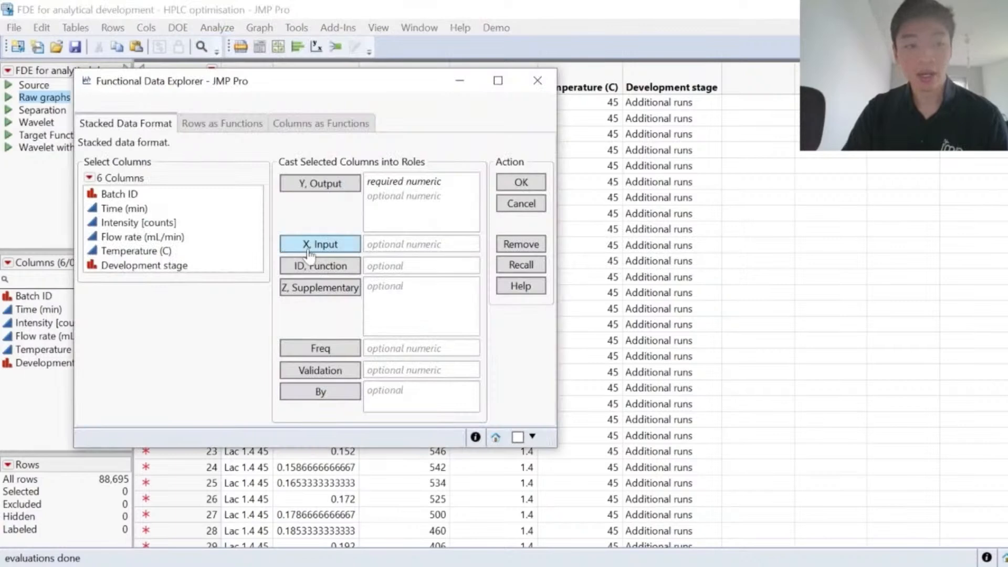
pyautogui.moveTo(277, 85); pyautogui.dragTo(534, 65)
pyautogui.click(466, 204)
pyautogui.click(568, 167)
pyautogui.click(462, 189)
pyautogui.click(583, 224)
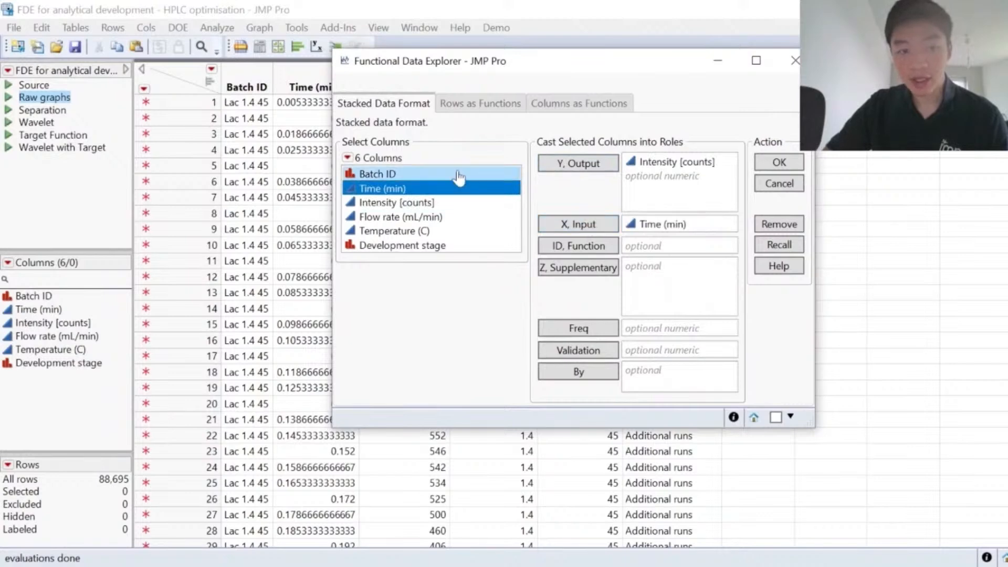
# Step: Assign Batch ID as the function ID and Flow rate and Temperature as supplementary variables, and run the analysis
pyautogui.click(455, 174)
pyautogui.click(576, 248)
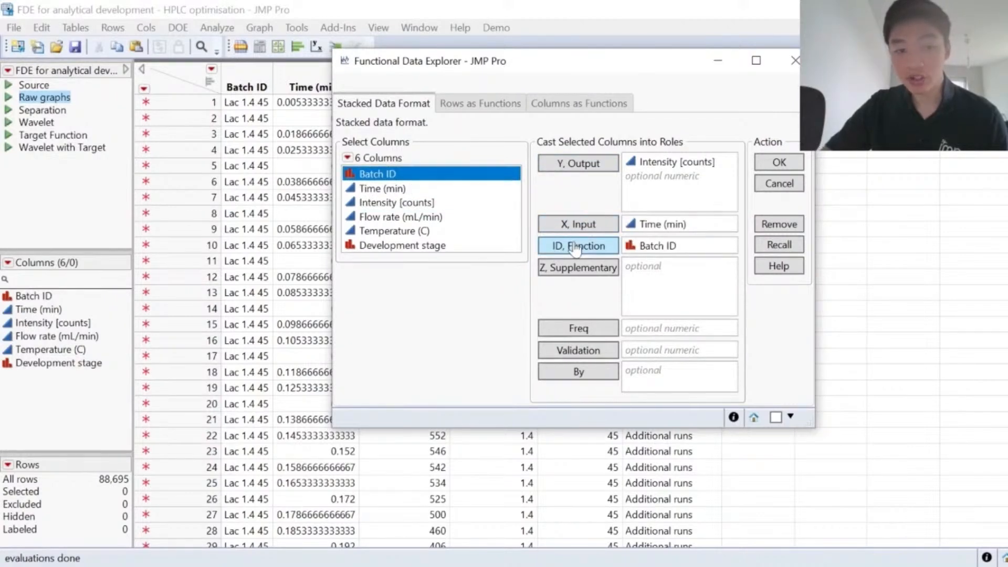
pyautogui.click(479, 216)
pyautogui.keyDown('shift'); pyautogui.click(461, 231); pyautogui.keyUp('shift')
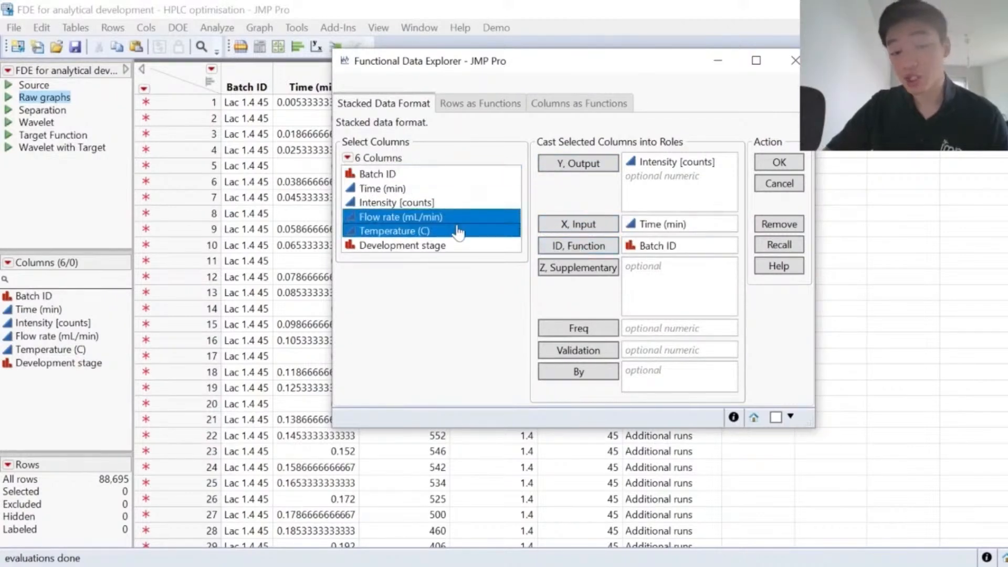
pyautogui.click(580, 274)
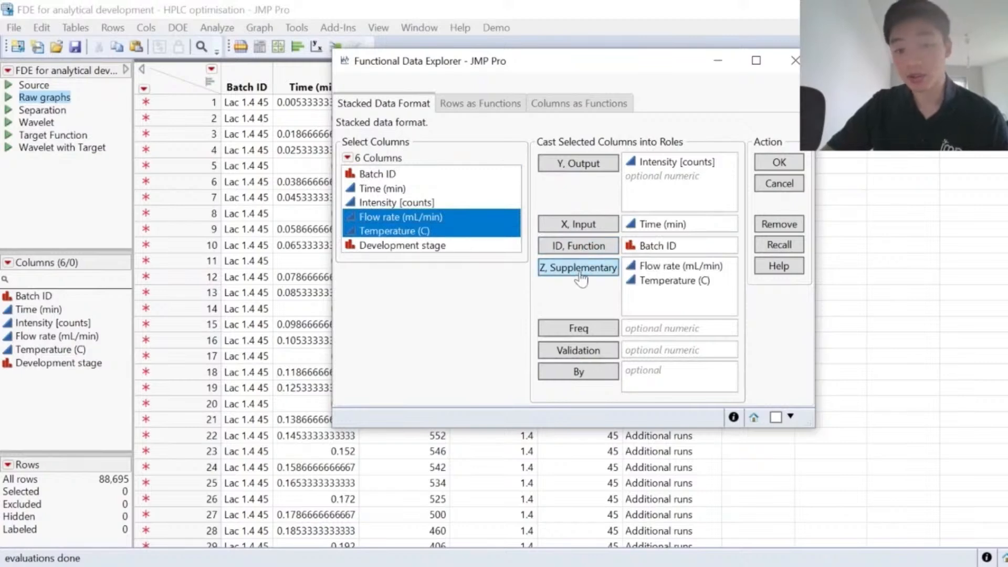
pyautogui.click(778, 164)
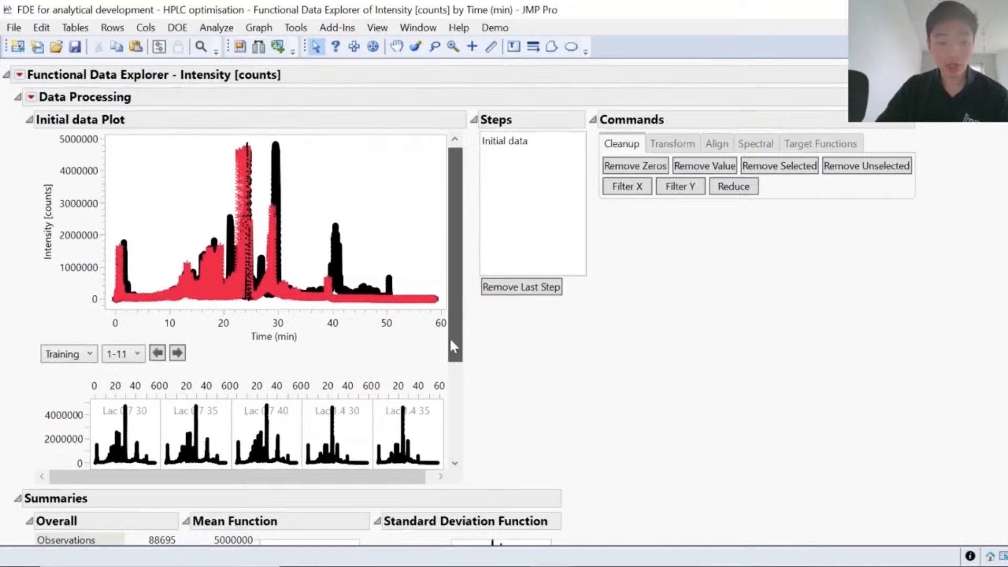
# Step: Examine the initial data plot and the individual batch plots, down to the Target curve
pyautogui.scroll(-5, 449, 337)
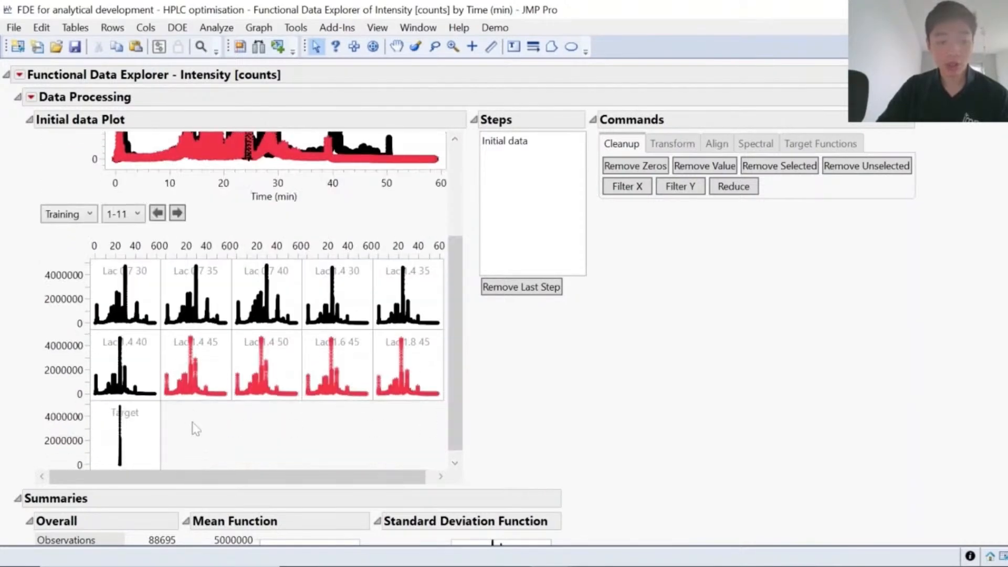
pyautogui.moveTo(457, 387); pyautogui.dragTo(452, 262)
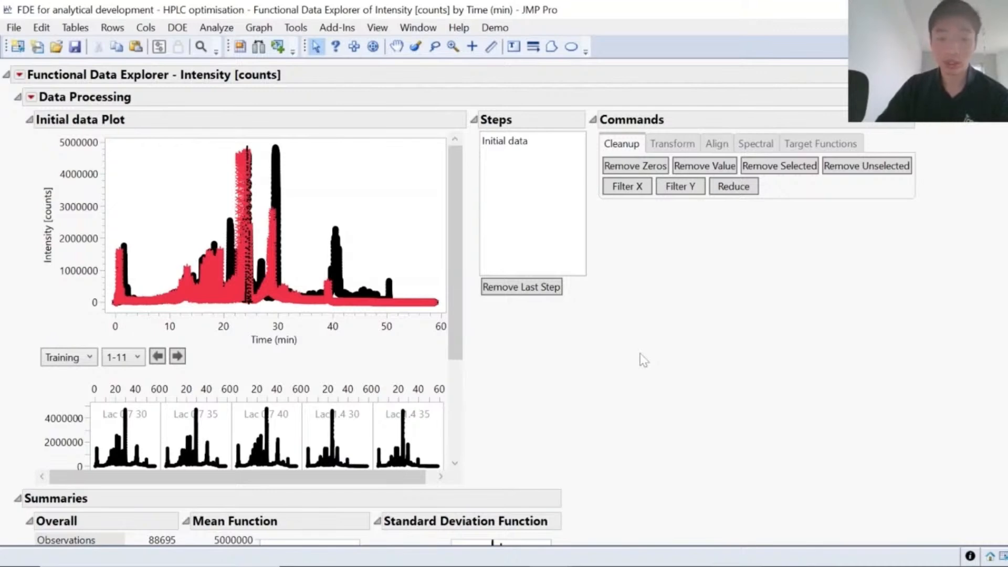
pyautogui.moveTo(621, 232)
pyautogui.mouseDown()
pyautogui.moveTo(793, 236)
pyautogui.moveTo(954, 190)
pyautogui.moveTo(809, 79)
pyautogui.moveTo(659, 60)
pyautogui.moveTo(566, 181)
pyautogui.moveTo(669, 232)
pyautogui.mouseUp()
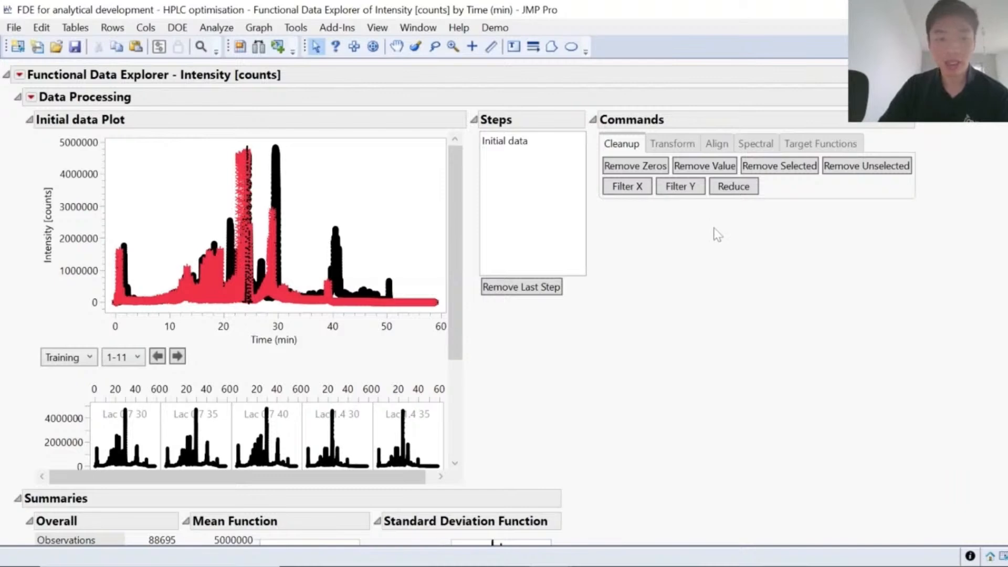
# Step: Load the Target batch as the target function
pyautogui.click(819, 146)
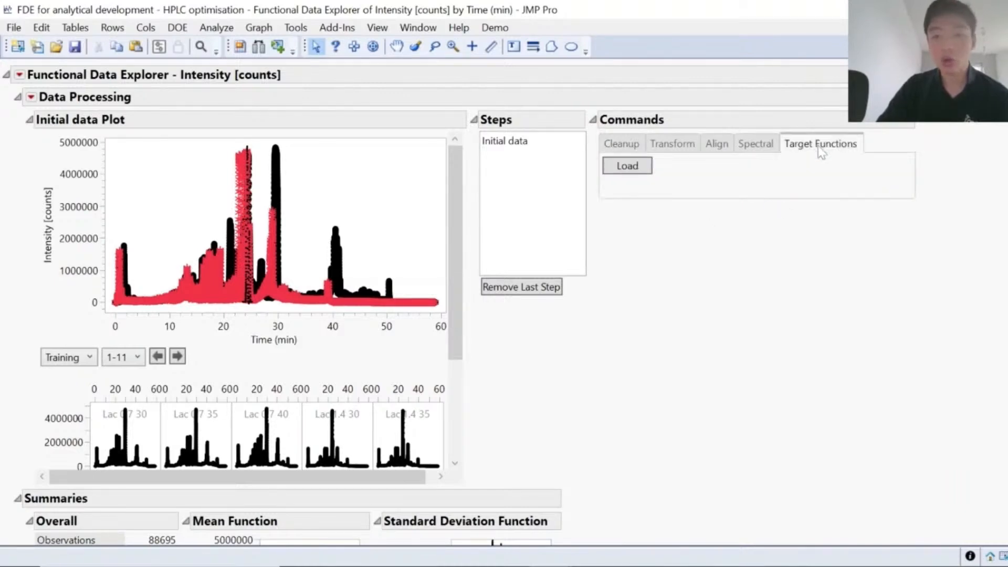
pyautogui.click(635, 172)
pyautogui.click(500, 353)
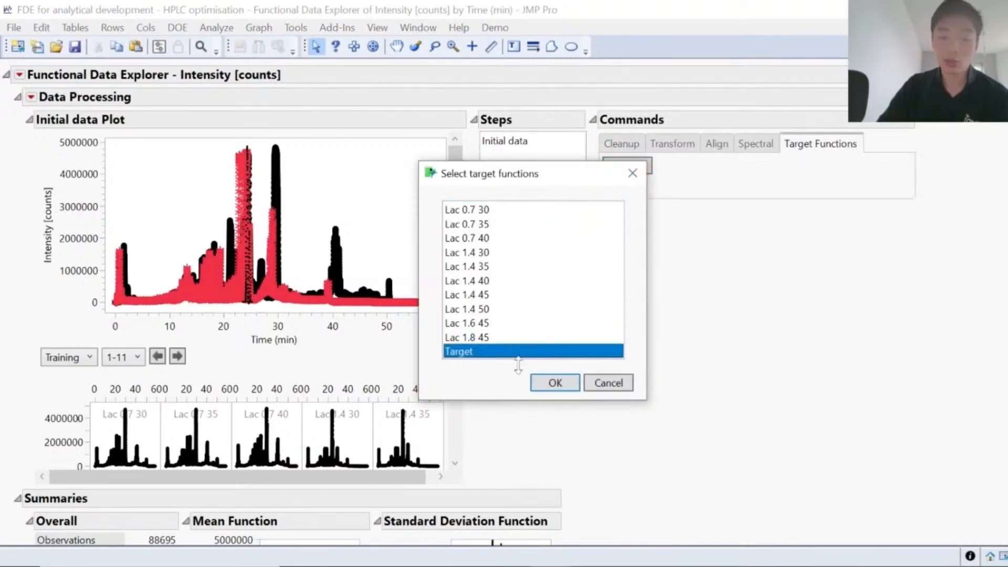
pyautogui.click(551, 384)
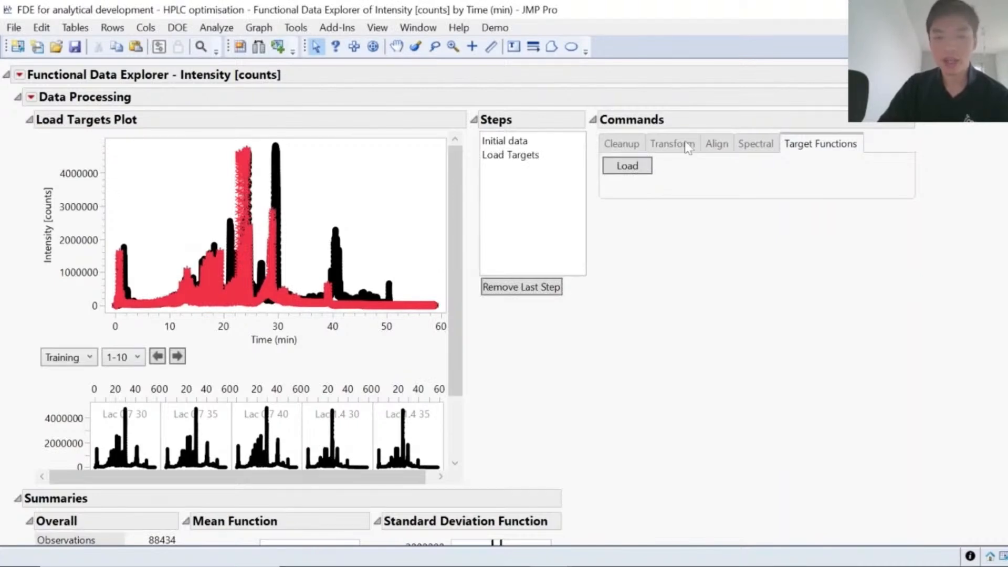
# Step: Try aligning the batch curves with Align Maximum, and remove that processing step
pyautogui.click(719, 144)
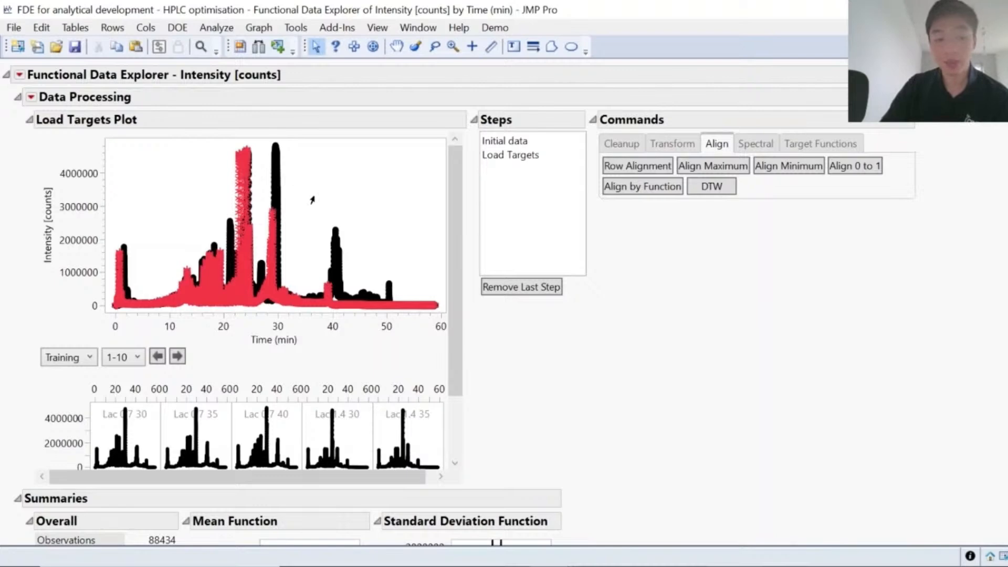
pyautogui.click(730, 164)
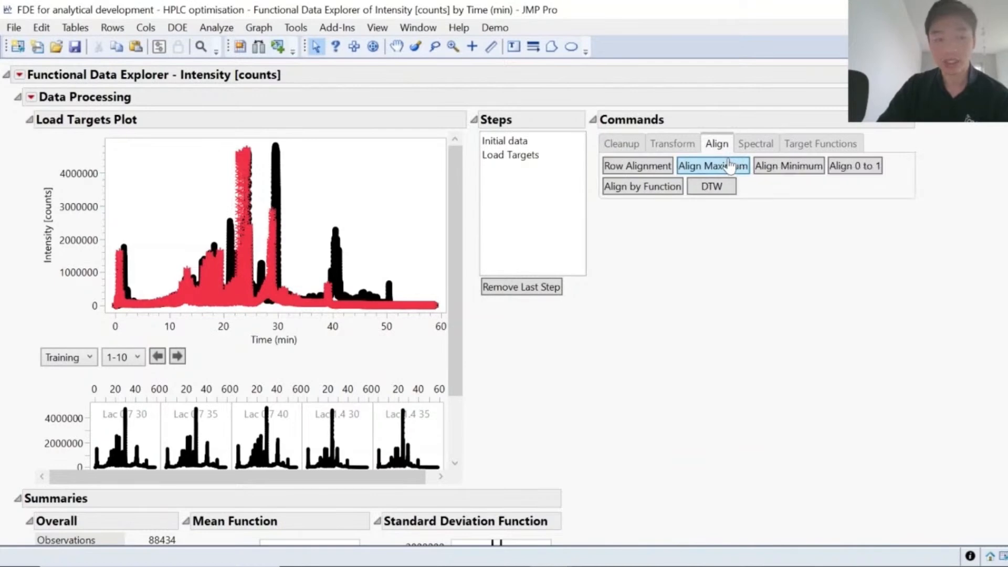
pyautogui.moveTo(471, 177)
pyautogui.mouseDown()
pyautogui.moveTo(503, 120)
pyautogui.moveTo(549, 190)
pyautogui.moveTo(481, 181)
pyautogui.mouseUp()
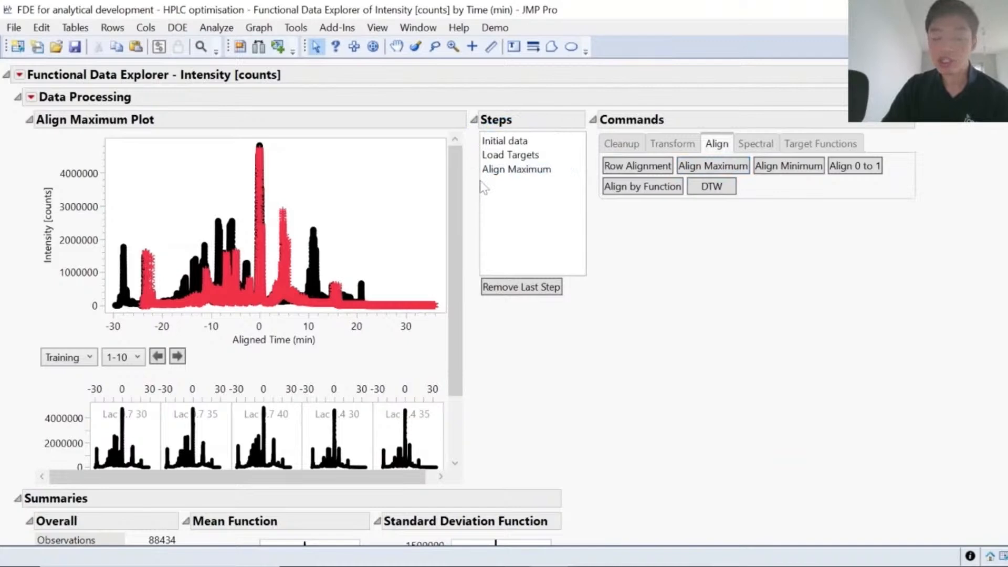
pyautogui.click(495, 170)
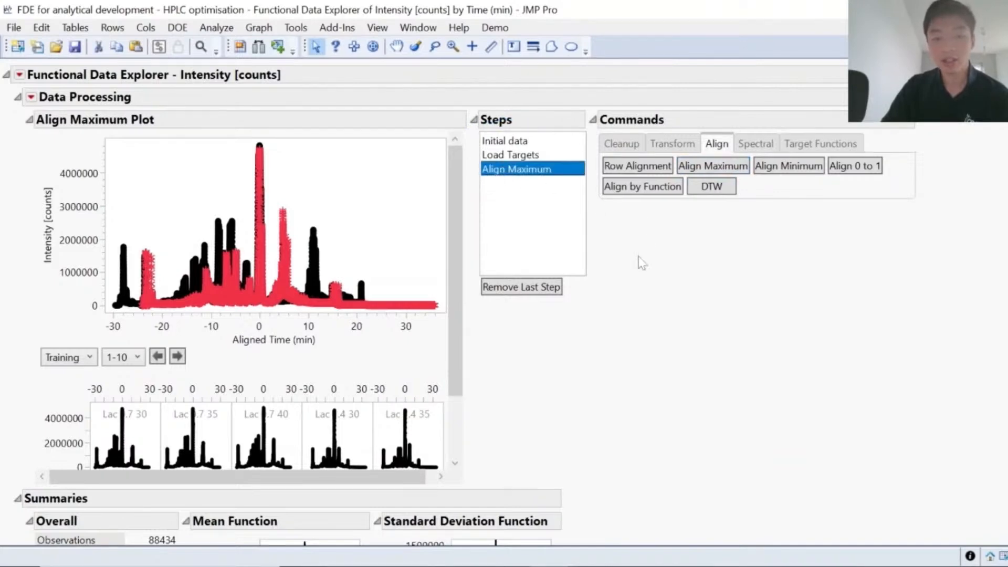
pyautogui.click(533, 296)
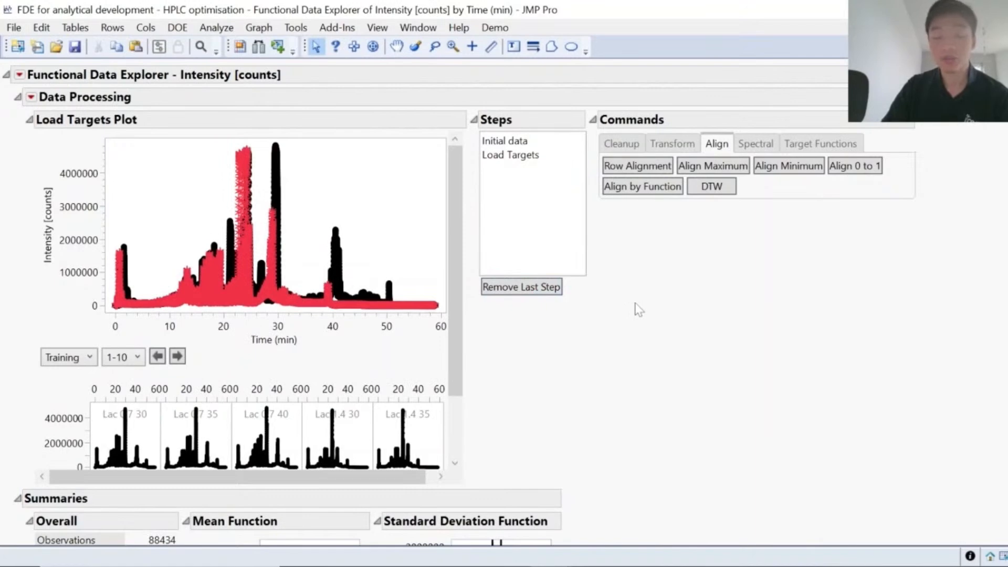
# Step: Apply Align Maximum to the batch curves and briefly highlight the points of the main peak around aligned time 0
pyautogui.click(709, 169)
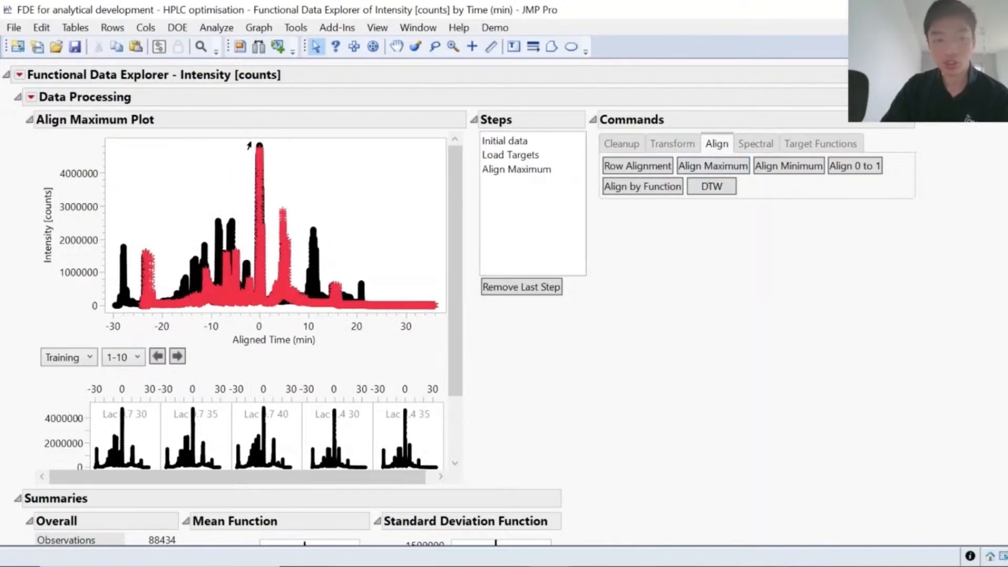
pyautogui.moveTo(250, 146); pyautogui.dragTo(272, 309)
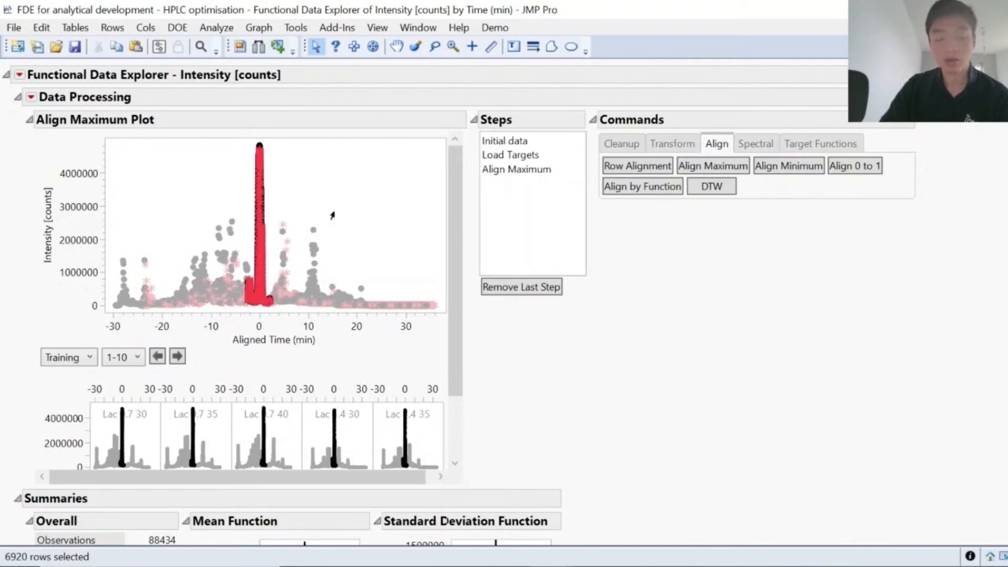
pyautogui.click(333, 215)
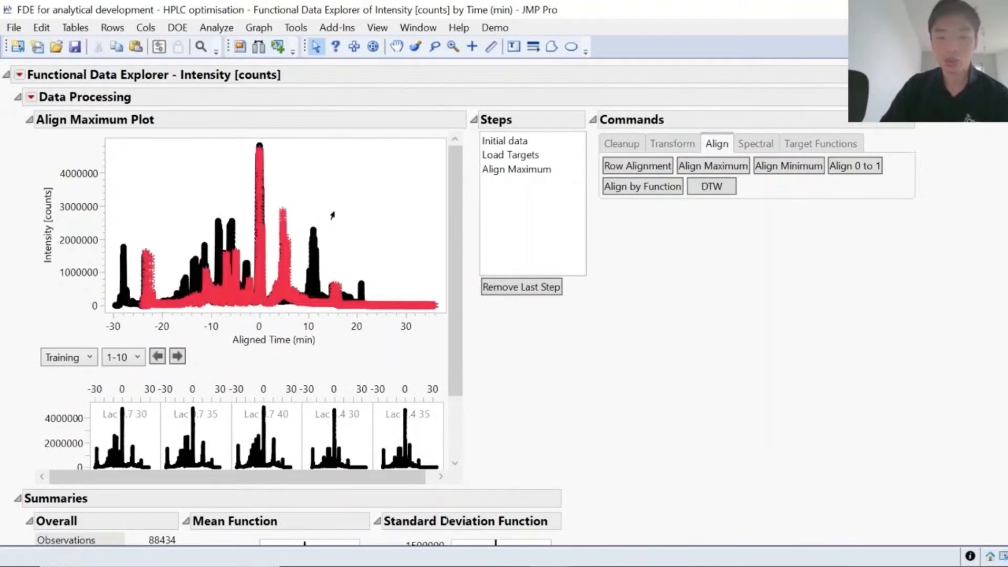
# Step: Filter the aligned curves on X, removing time values below -1 and above 1 min
pyautogui.click(673, 143)
pyautogui.click(622, 143)
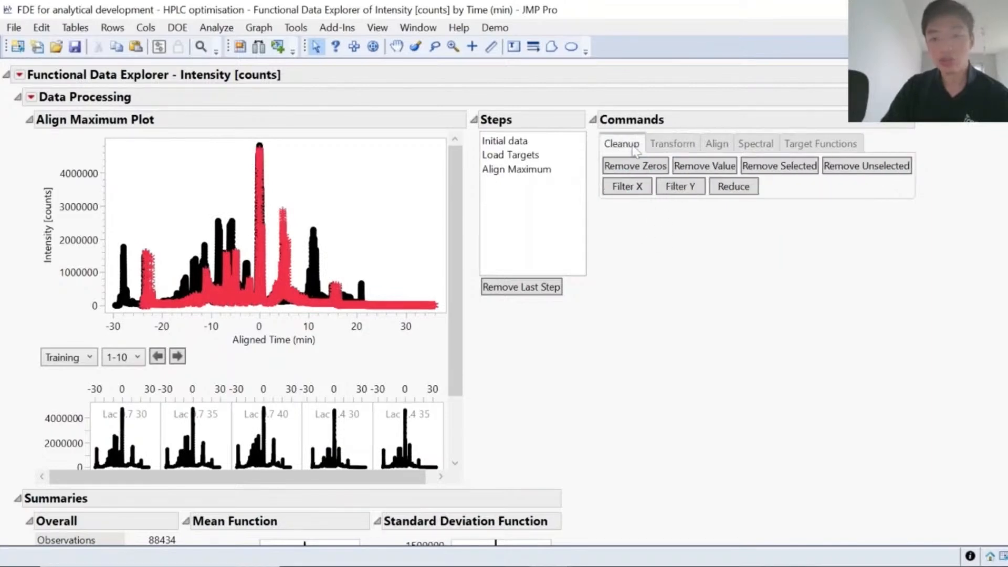
pyautogui.click(626, 191)
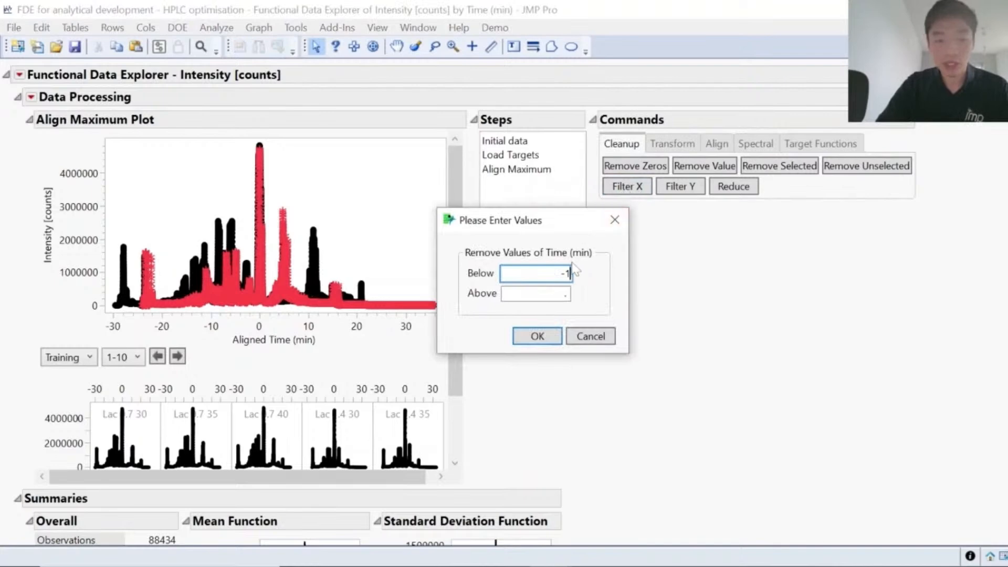
pyautogui.click(569, 293)
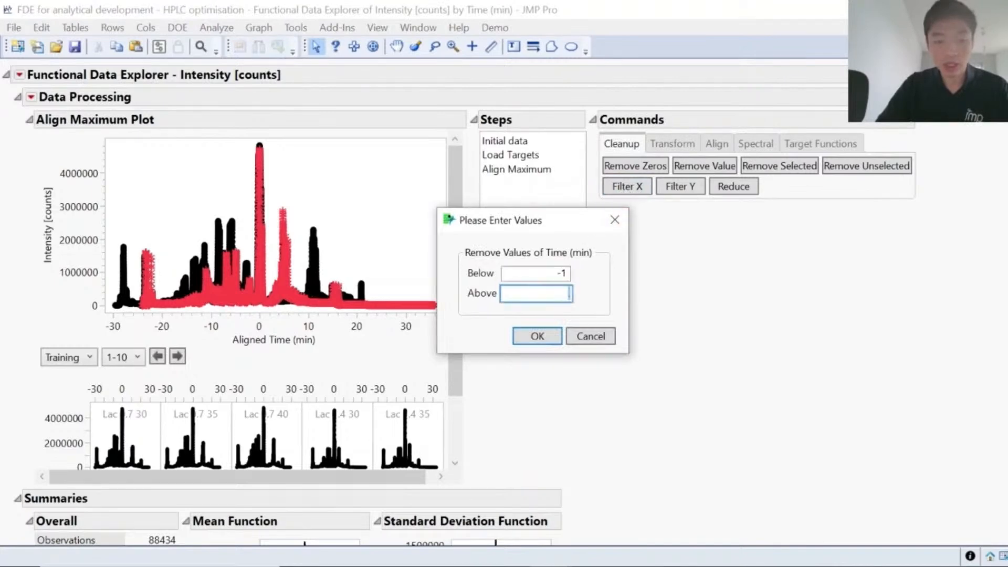
pyautogui.click(539, 336)
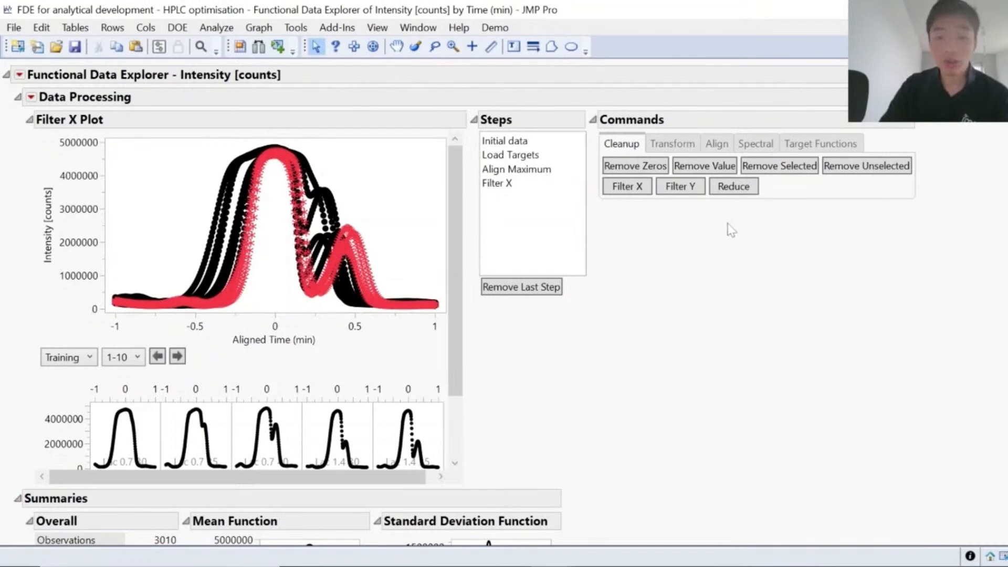
pyautogui.click(755, 144)
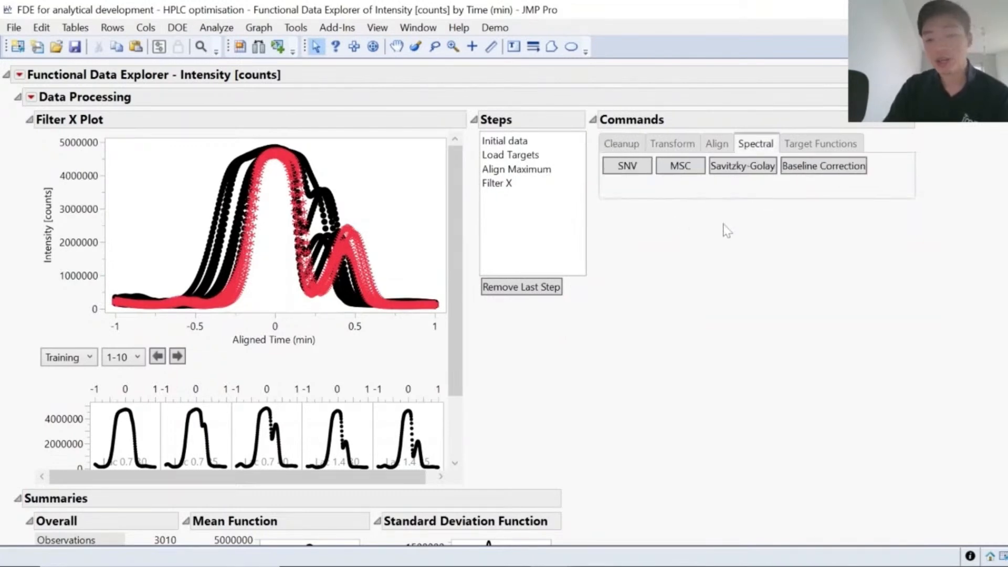
pyautogui.moveTo(723, 224)
pyautogui.mouseDown()
pyautogui.moveTo(761, 224)
pyautogui.moveTo(812, 131)
pyautogui.moveTo(598, 173)
pyautogui.moveTo(700, 220)
pyautogui.mouseUp()
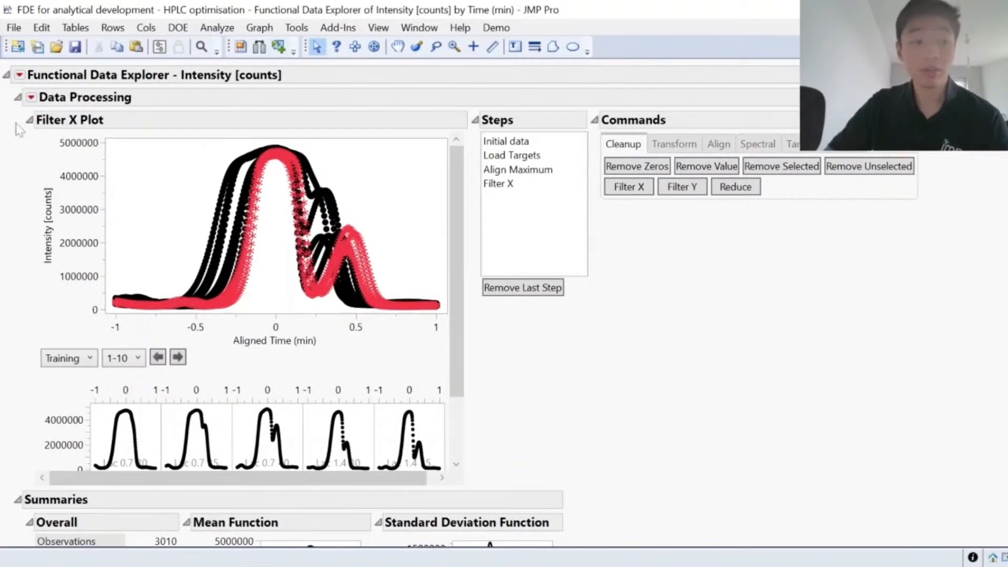
# Step: Fit a Wavelets model to the filtered curves with the reduced grid, and review the fitted curves of the individual batches
pyautogui.click(20, 75)
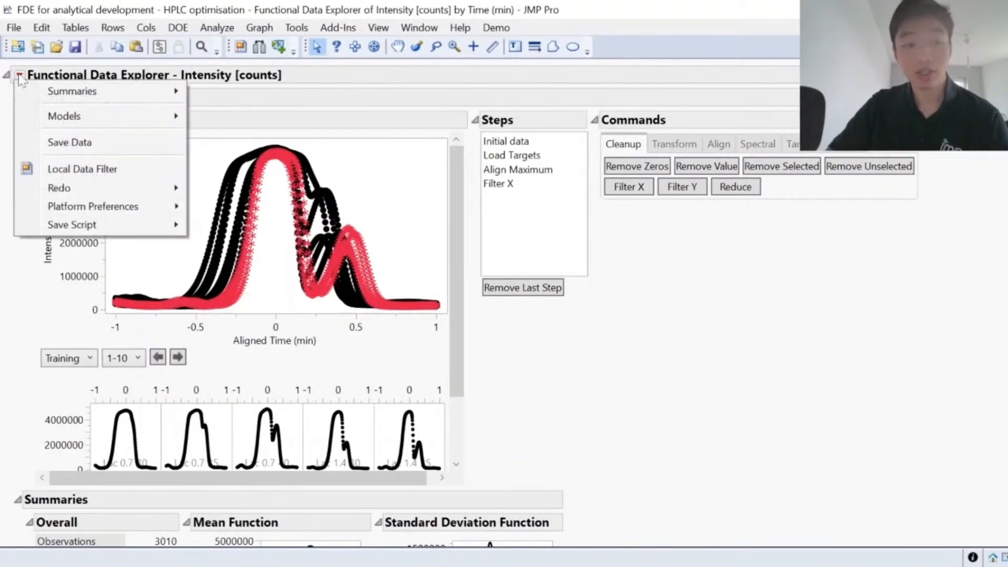
pyautogui.moveTo(156, 120)
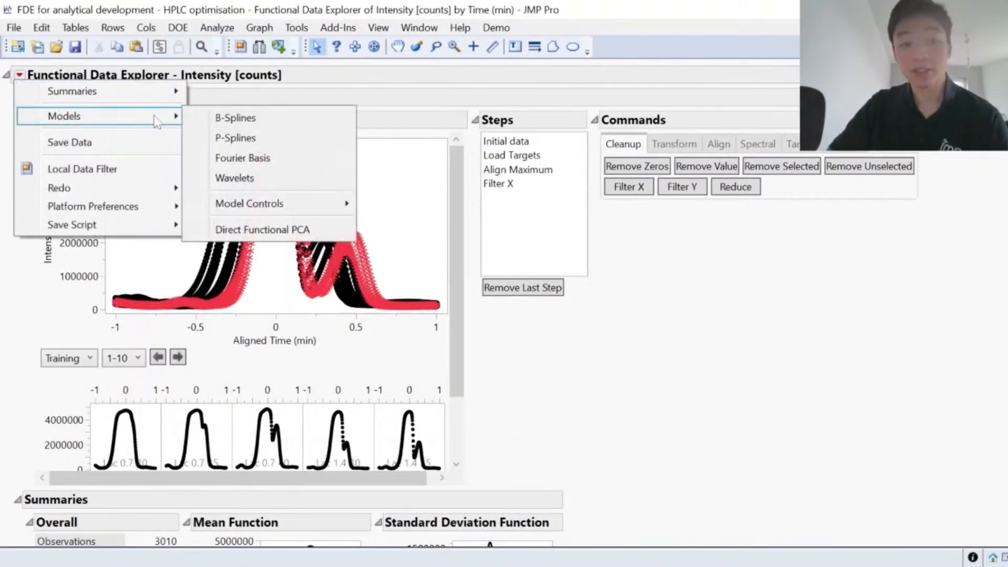
pyautogui.click(275, 182)
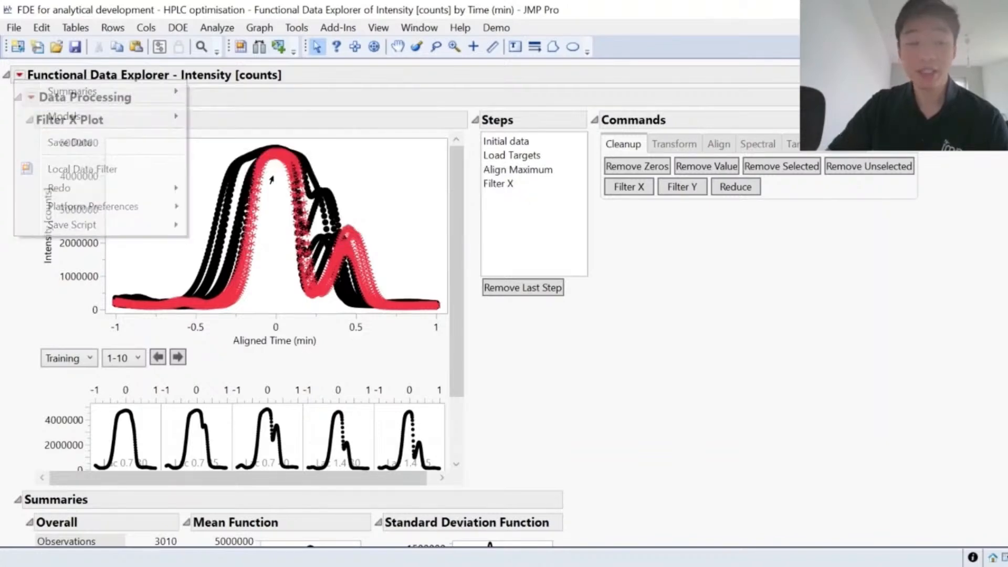
pyautogui.click(532, 339)
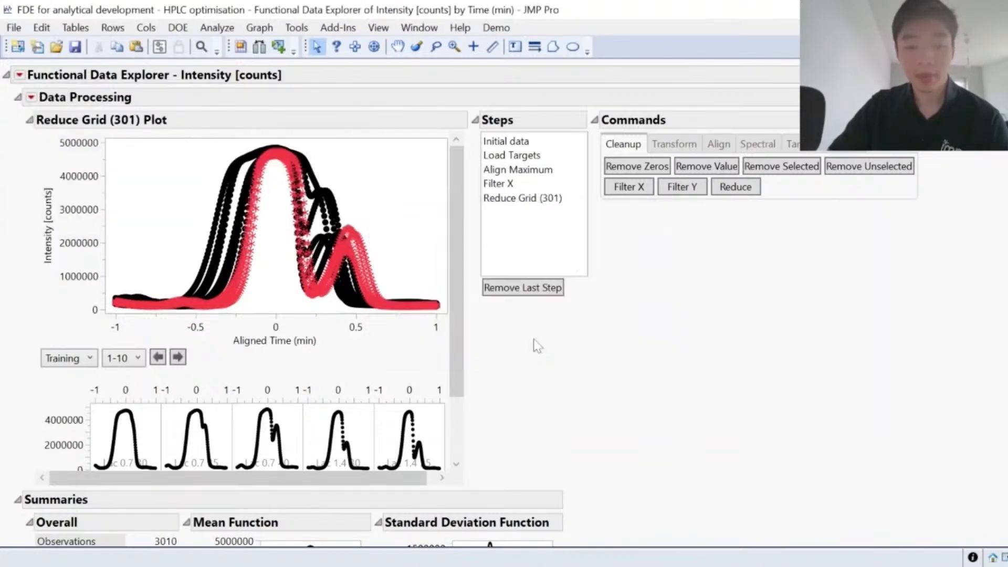
pyautogui.moveTo(810, 451)
pyautogui.mouseDown()
pyautogui.moveTo(813, 439)
pyautogui.moveTo(682, 356)
pyautogui.moveTo(460, 399)
pyautogui.moveTo(543, 502)
pyautogui.moveTo(778, 520)
pyautogui.moveTo(803, 444)
pyautogui.mouseUp()
pyautogui.press('Escape')
pyautogui.moveTo(456, 351); pyautogui.dragTo(455, 456)
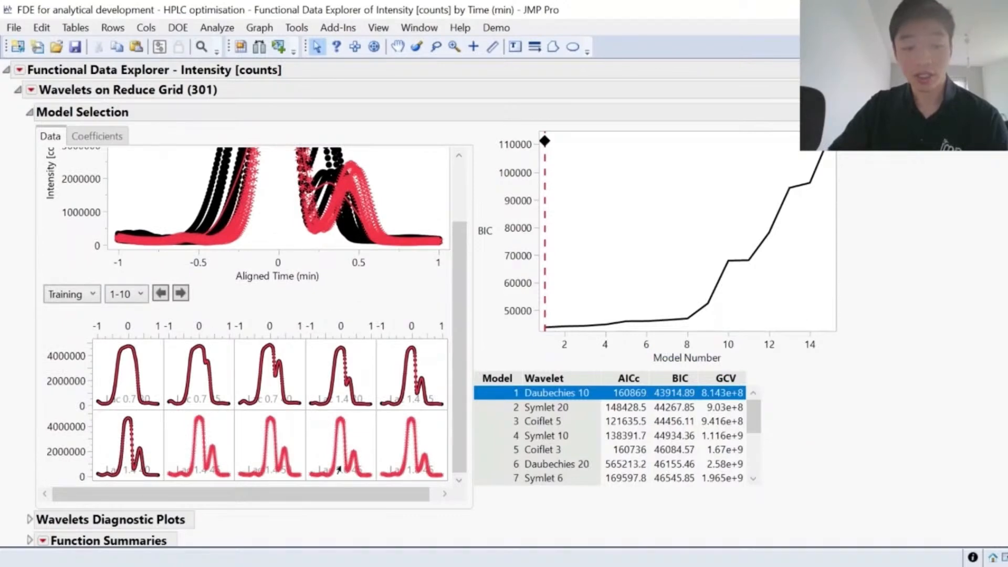
pyautogui.scroll(1, 20, 253)
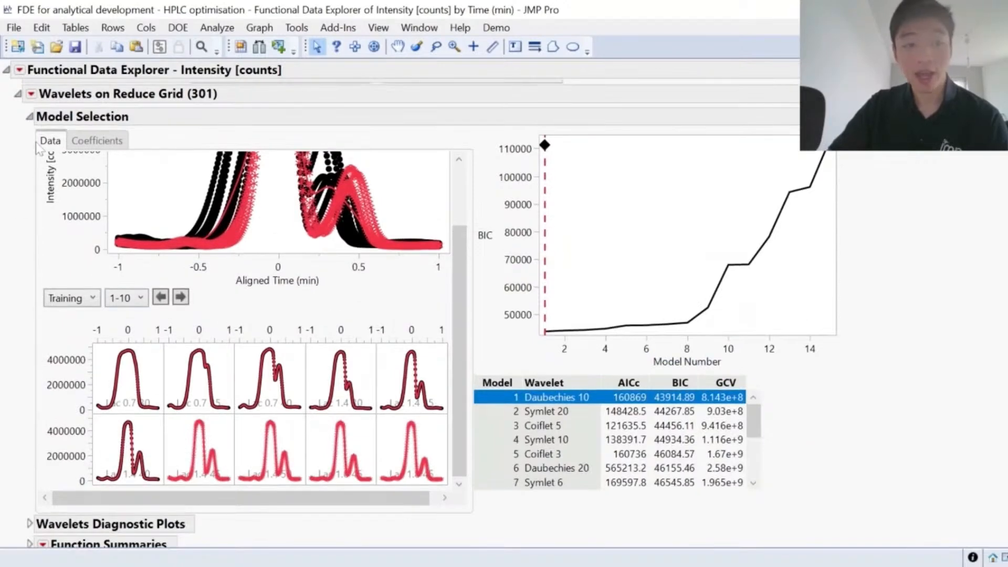
# Step: Run a Functional DOE Analysis on the wavelet fit to obtain the FDOE Profiler
pyautogui.click(31, 94)
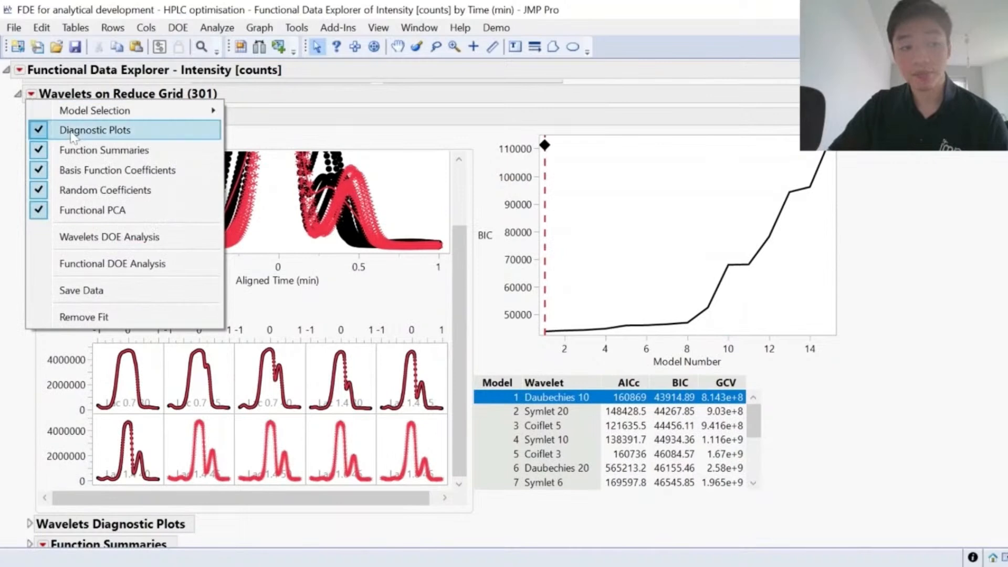
pyautogui.click(131, 268)
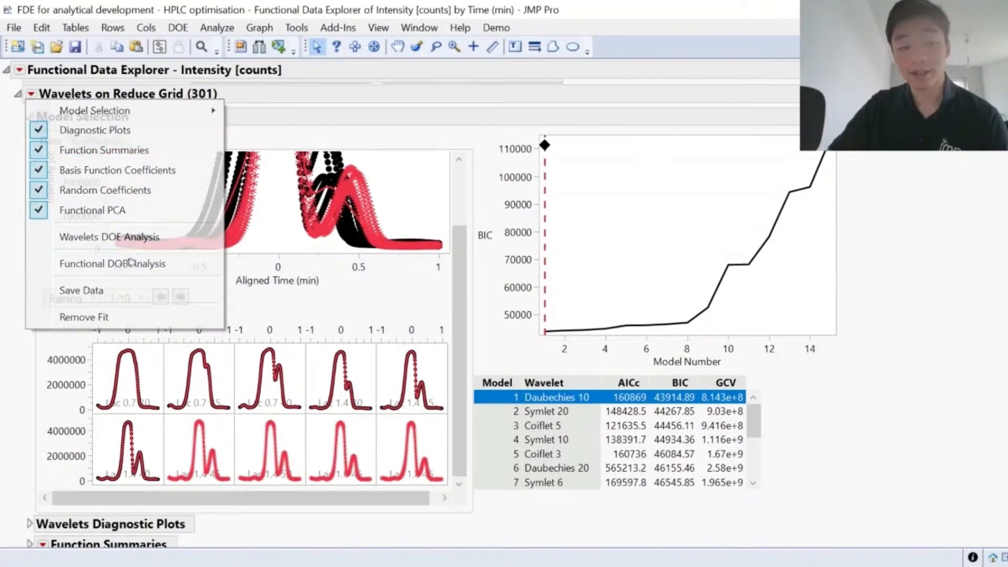
pyautogui.moveTo(495, 419)
pyautogui.mouseDown()
pyautogui.moveTo(305, 337)
pyautogui.moveTo(50, 457)
pyautogui.moveTo(362, 484)
pyautogui.moveTo(477, 407)
pyautogui.mouseUp()
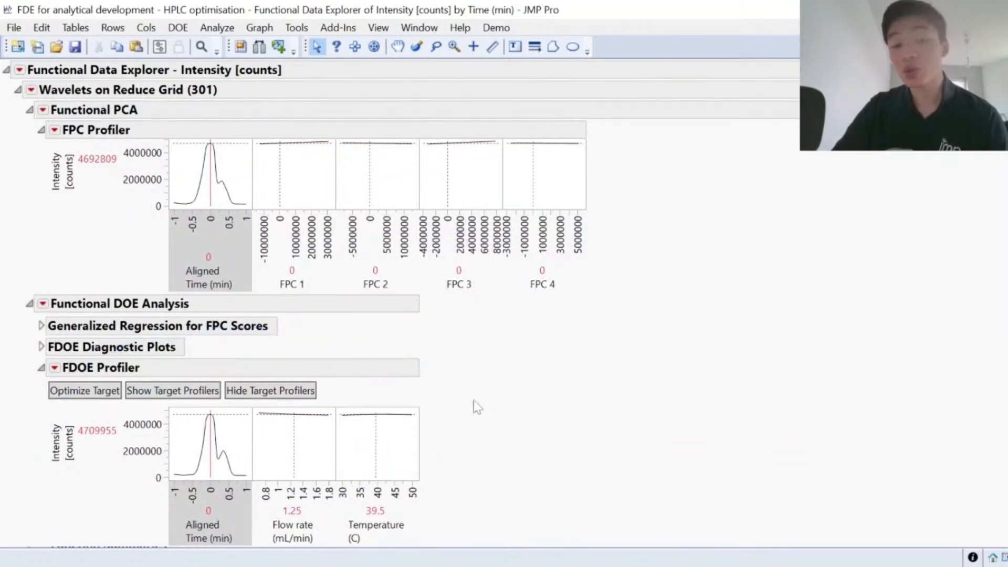
# Step: Explore the FDOE Profiler with flow rates of about 1.7, 1.16 and 0.89 mL/min, raising the temperature to about 47.3 °C
pyautogui.moveTo(294, 417)
pyautogui.mouseDown()
pyautogui.moveTo(262, 420)
pyautogui.moveTo(322, 430)
pyautogui.mouseUp()
pyautogui.moveTo(151, 515)
pyautogui.mouseDown()
pyautogui.moveTo(202, 395)
pyautogui.moveTo(227, 500)
pyautogui.moveTo(149, 489)
pyautogui.mouseUp()
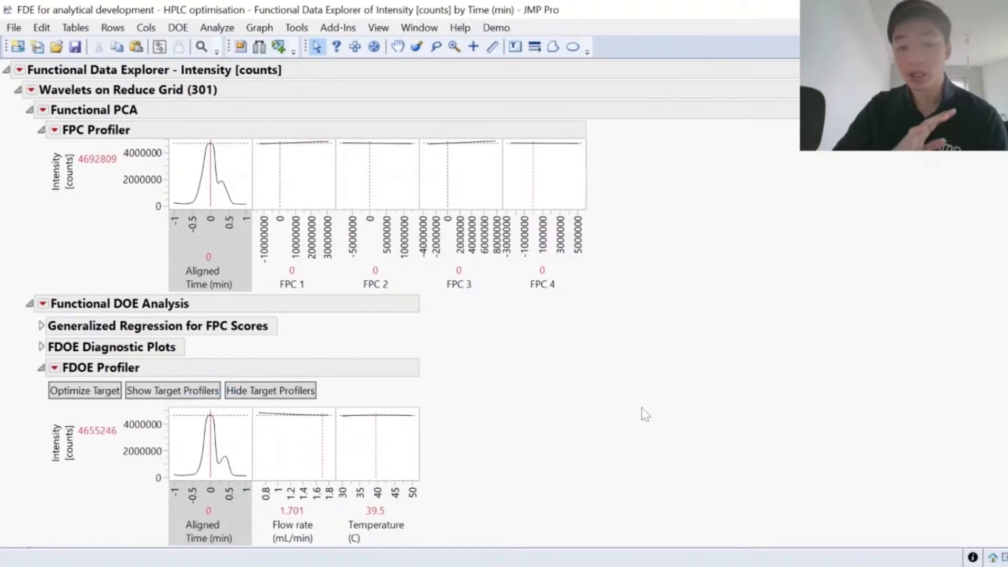
pyautogui.moveTo(473, 472)
pyautogui.mouseDown()
pyautogui.moveTo(436, 405)
pyautogui.moveTo(153, 400)
pyautogui.moveTo(219, 520)
pyautogui.mouseUp()
pyautogui.moveTo(397, 434)
pyautogui.mouseDown()
pyautogui.moveTo(408, 432)
pyautogui.moveTo(343, 407)
pyautogui.moveTo(336, 427)
pyautogui.moveTo(404, 435)
pyautogui.mouseUp()
pyautogui.moveTo(306, 435); pyautogui.dragTo(288, 436)
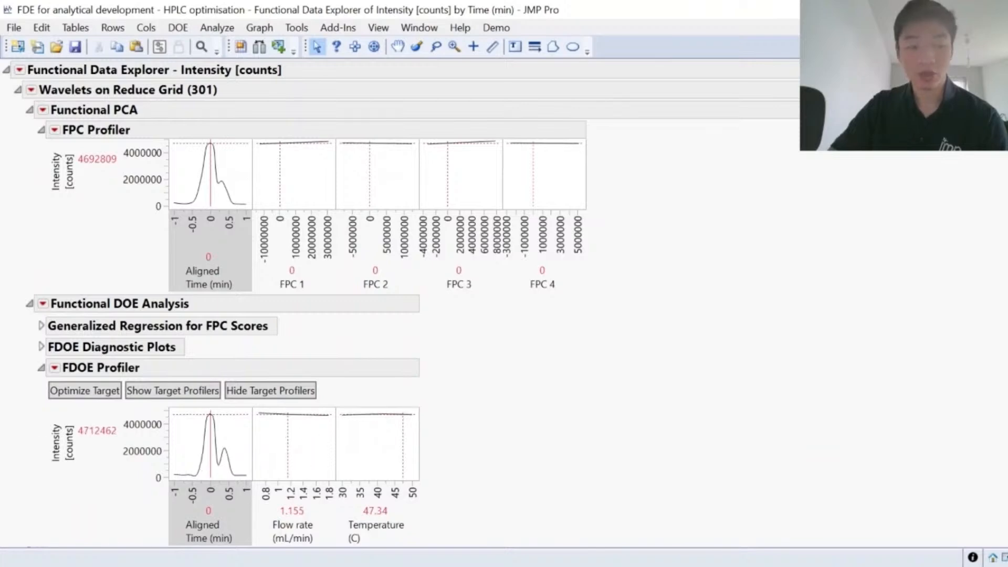
pyautogui.moveTo(33, 414)
pyautogui.mouseDown()
pyautogui.moveTo(36, 385)
pyautogui.moveTo(121, 371)
pyautogui.moveTo(131, 412)
pyautogui.moveTo(63, 432)
pyautogui.moveTo(32, 413)
pyautogui.mouseUp()
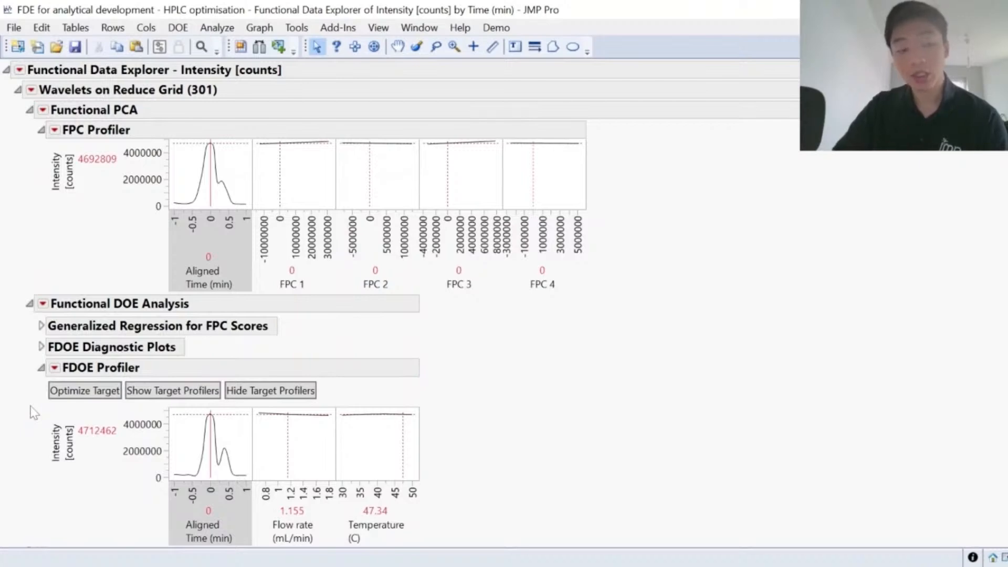
pyautogui.moveTo(296, 419); pyautogui.dragTo(268, 425)
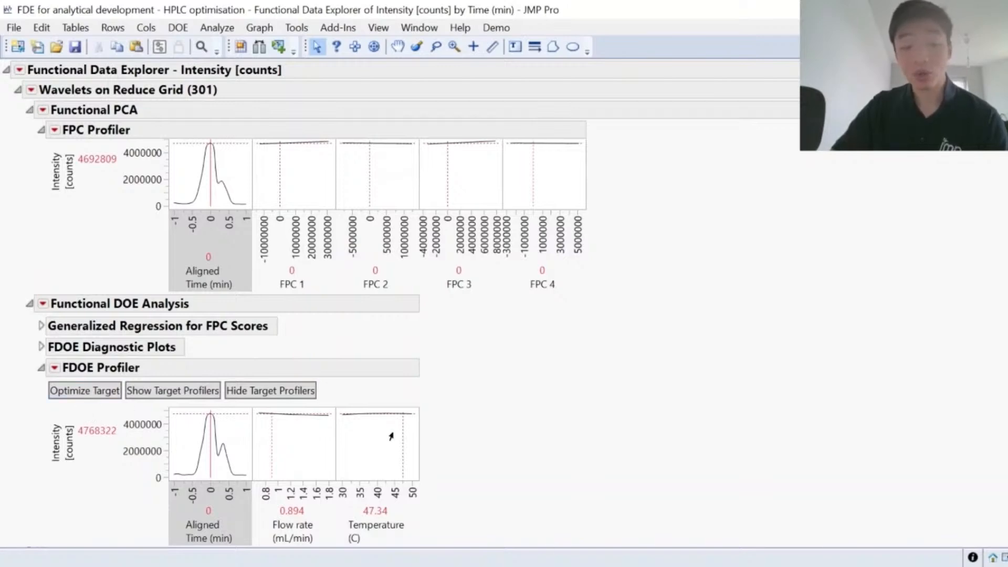
pyautogui.moveTo(462, 526)
pyautogui.mouseDown()
pyautogui.moveTo(384, 469)
pyautogui.moveTo(260, 541)
pyautogui.moveTo(437, 535)
pyautogui.mouseUp()
pyautogui.press('Escape')
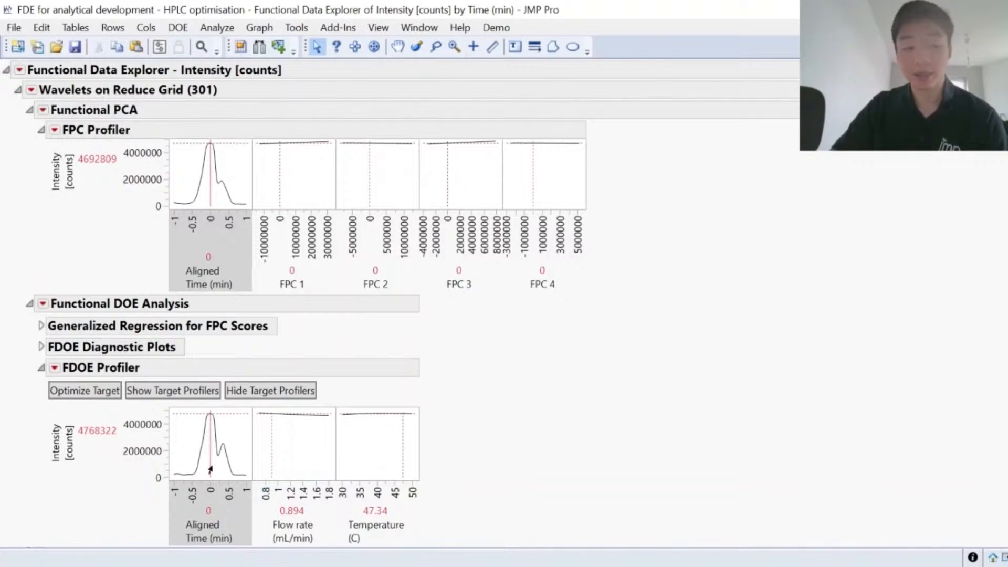
# Step: Optimize the flow rate and temperature in the FDOE Profiler to match the target function
pyautogui.click(92, 397)
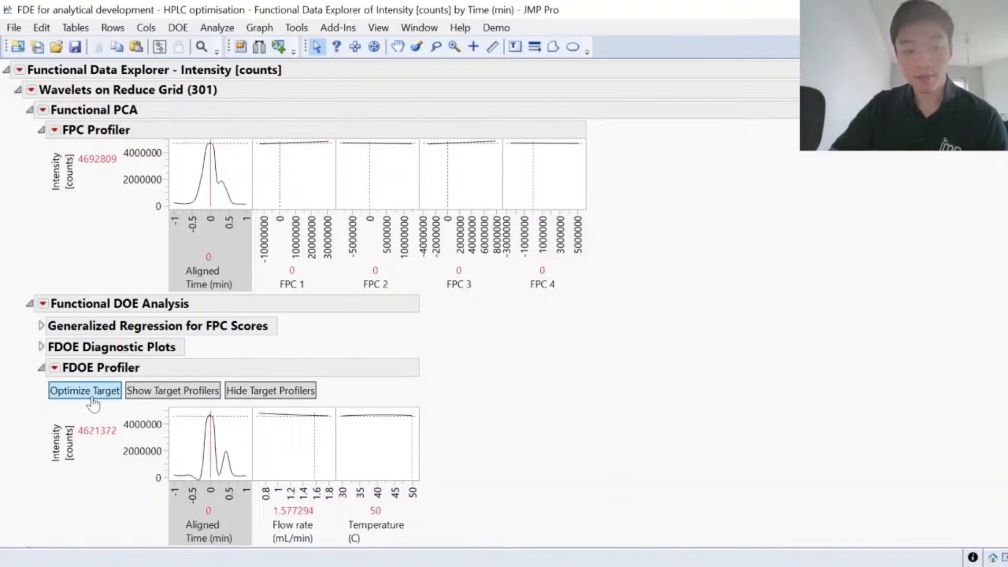
pyautogui.moveTo(448, 527)
pyautogui.mouseDown()
pyautogui.moveTo(337, 481)
pyautogui.moveTo(244, 505)
pyautogui.moveTo(310, 555)
pyautogui.moveTo(430, 517)
pyautogui.mouseUp()
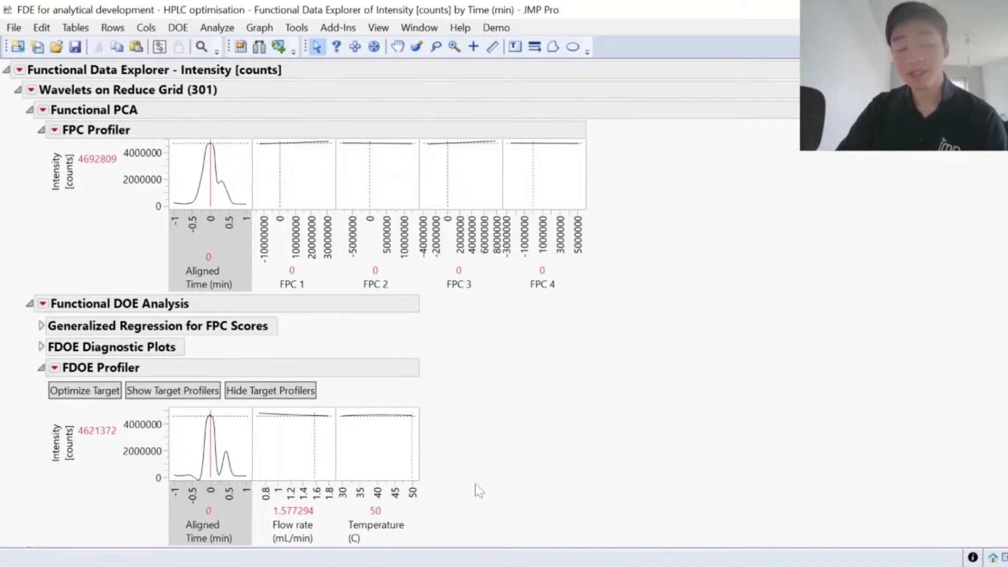
pyautogui.moveTo(475, 484)
pyautogui.mouseDown()
pyautogui.moveTo(287, 480)
pyautogui.moveTo(288, 556)
pyautogui.moveTo(442, 453)
pyautogui.mouseUp()
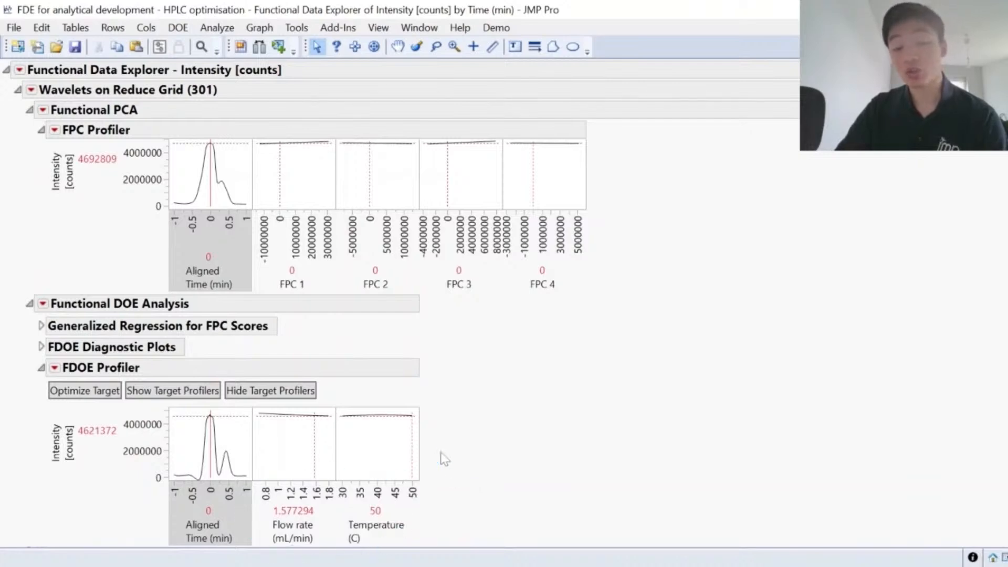